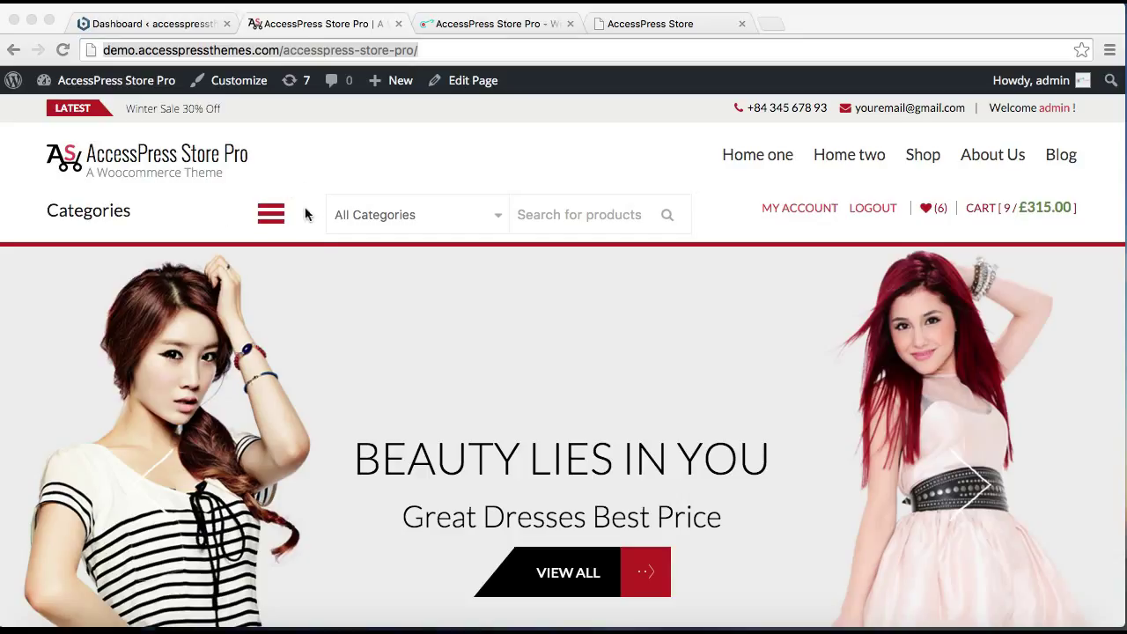
# Open the theme customizer in a new browser tab from the local WordPress dashboard.
pyautogui.click(199, 33)
pyautogui.scroll(-3, 88, 446)
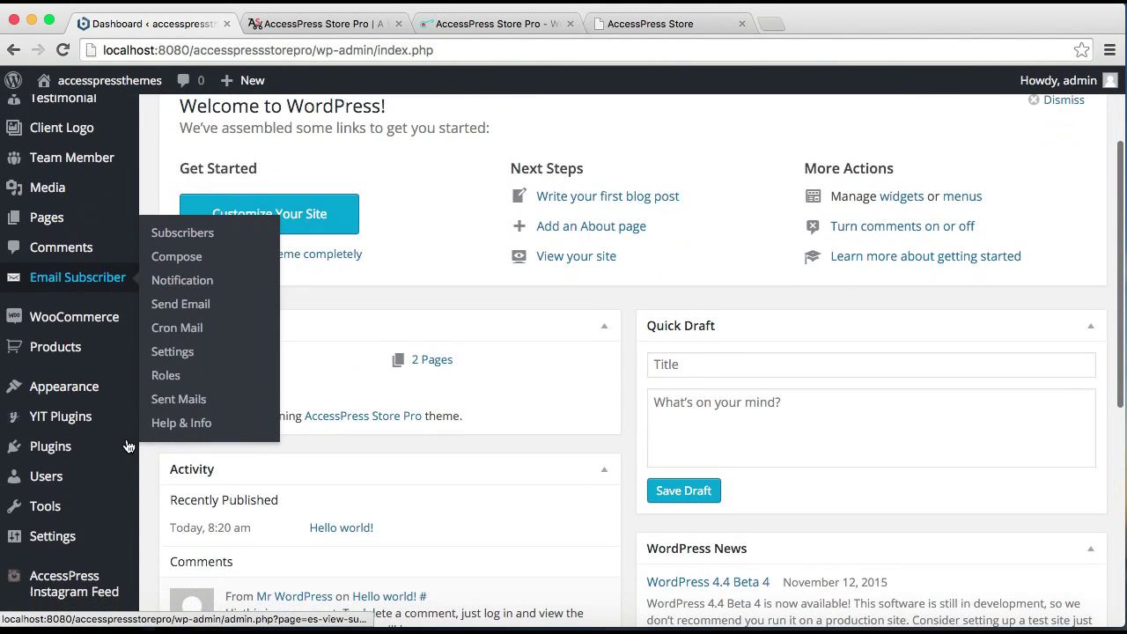
pyautogui.moveTo(99, 394)
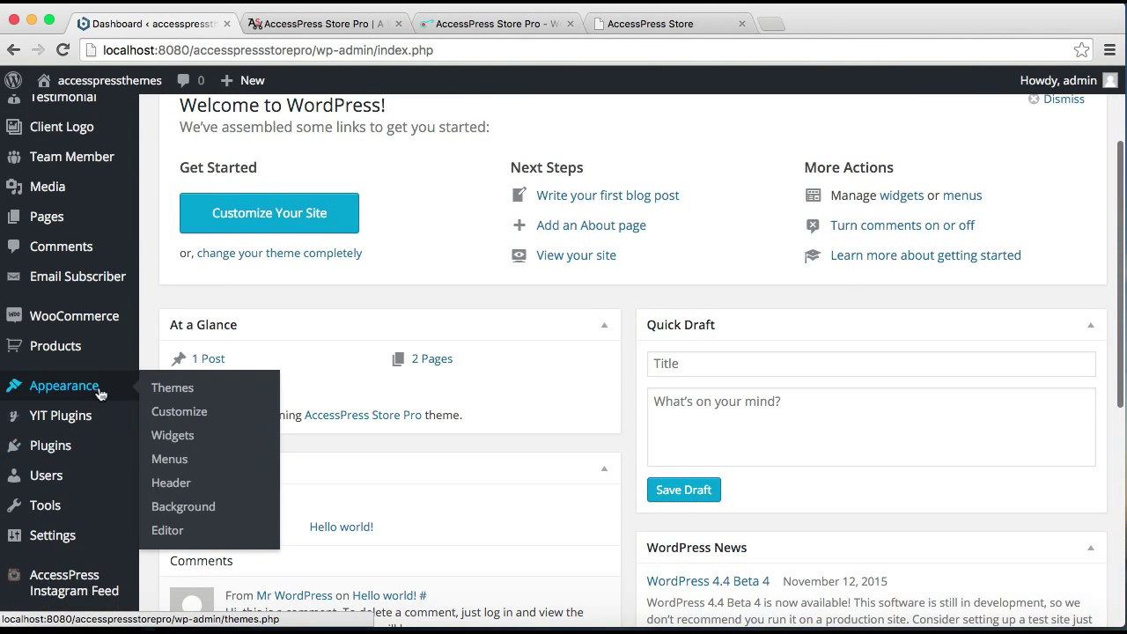
pyautogui.rightClick(179, 422)
pyautogui.click(204, 423)
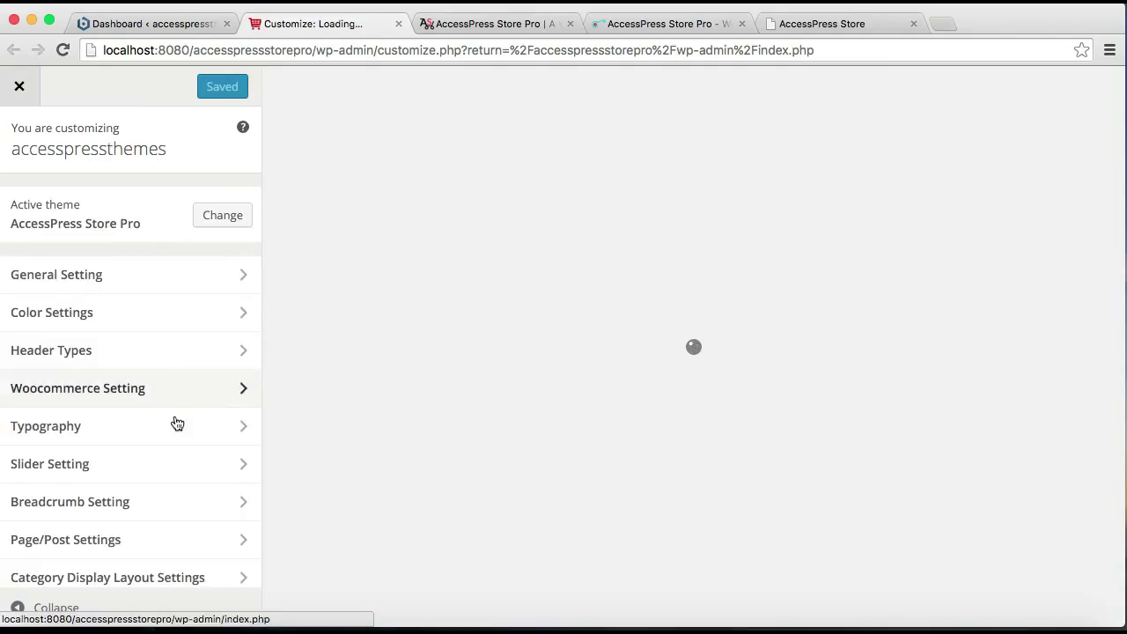
pyautogui.scroll(-3, 176, 425)
pyautogui.scroll(3, 177, 426)
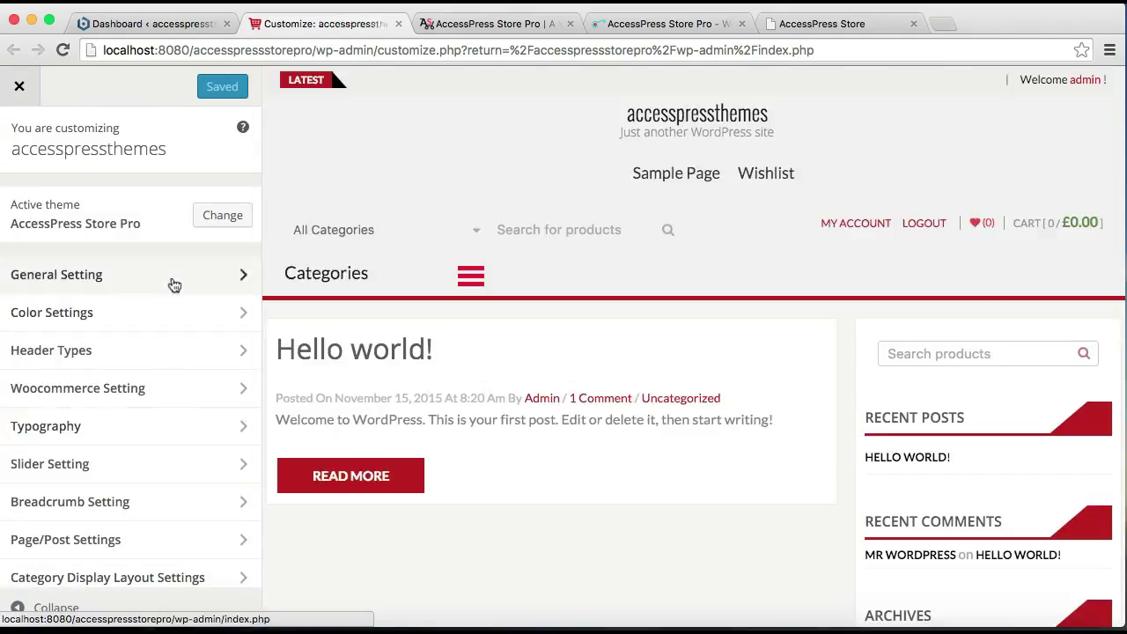
pyautogui.click(174, 284)
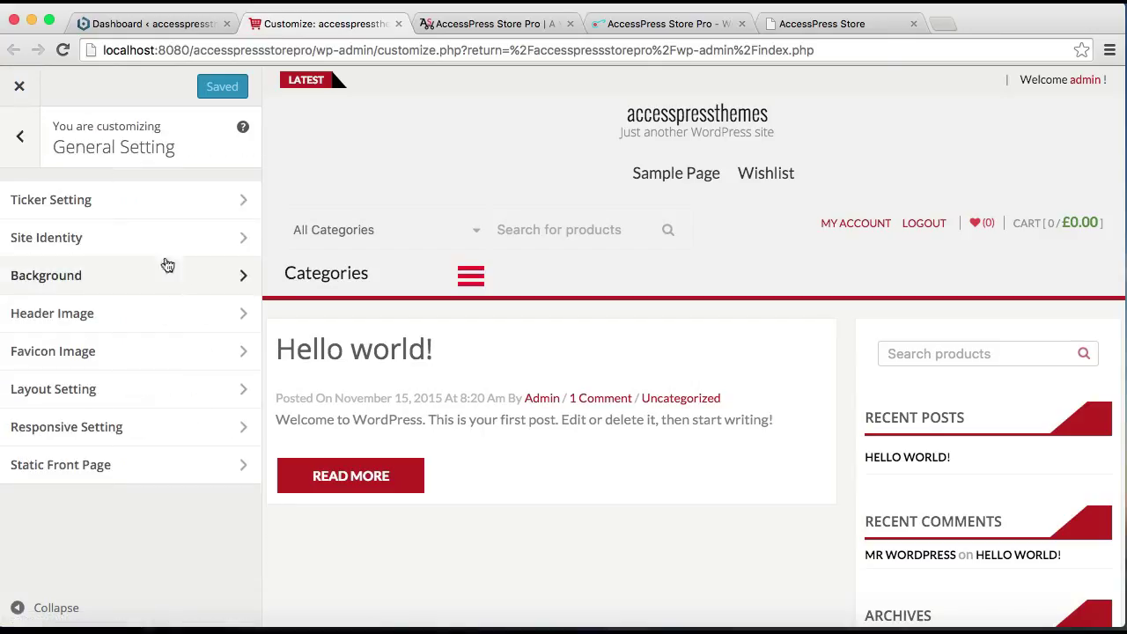
pyautogui.click(159, 203)
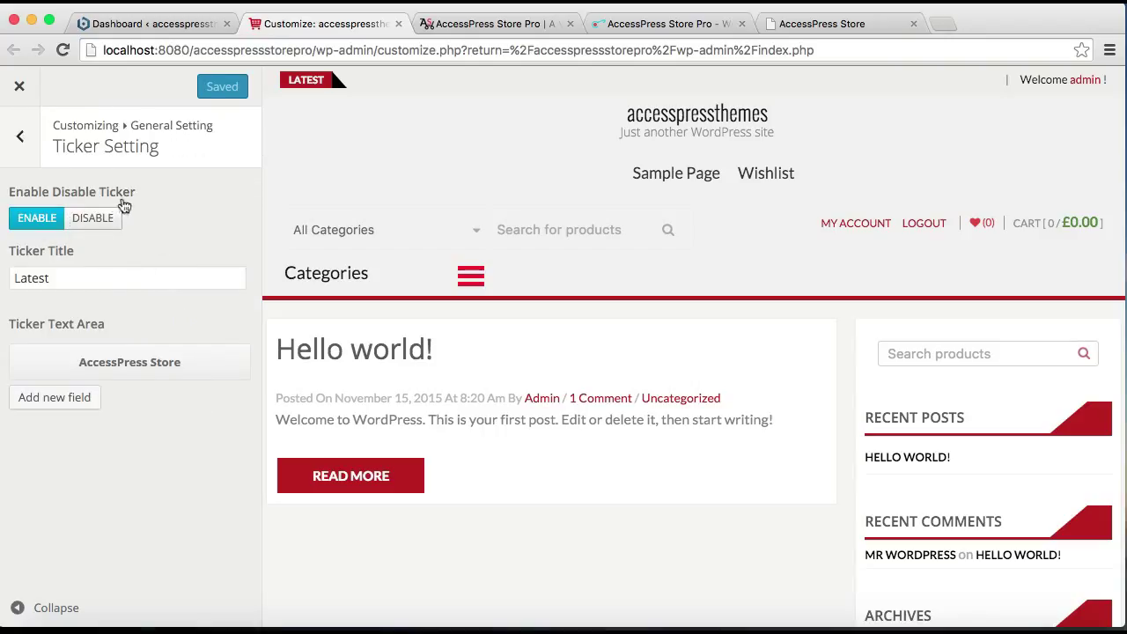
pyautogui.moveTo(59, 279); pyautogui.dragTo(7, 277)
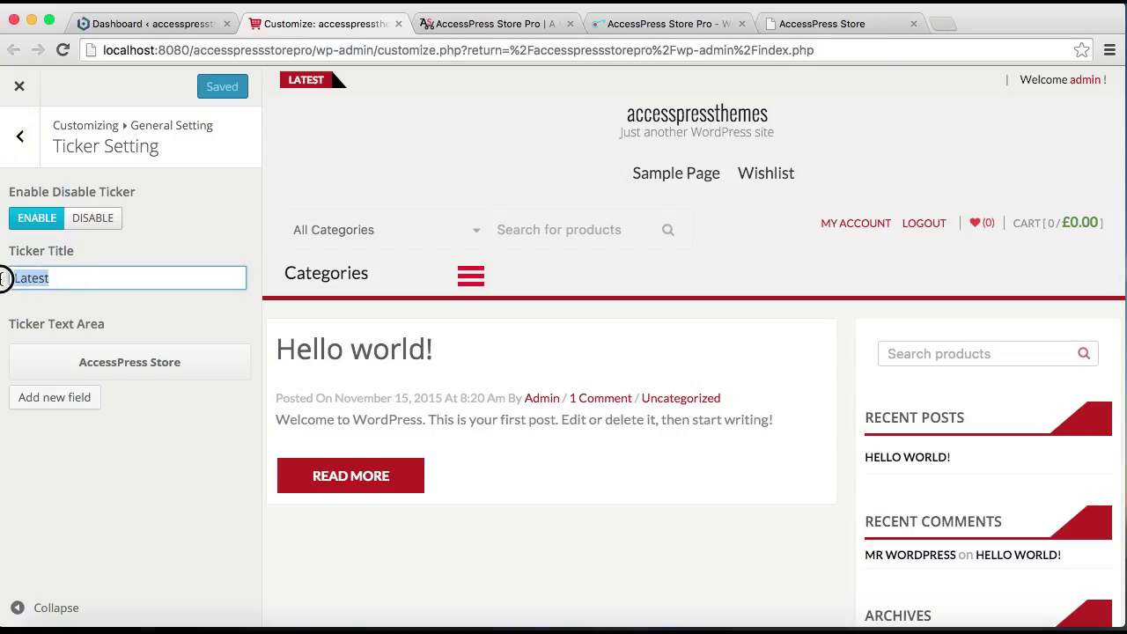
pyautogui.click(151, 368)
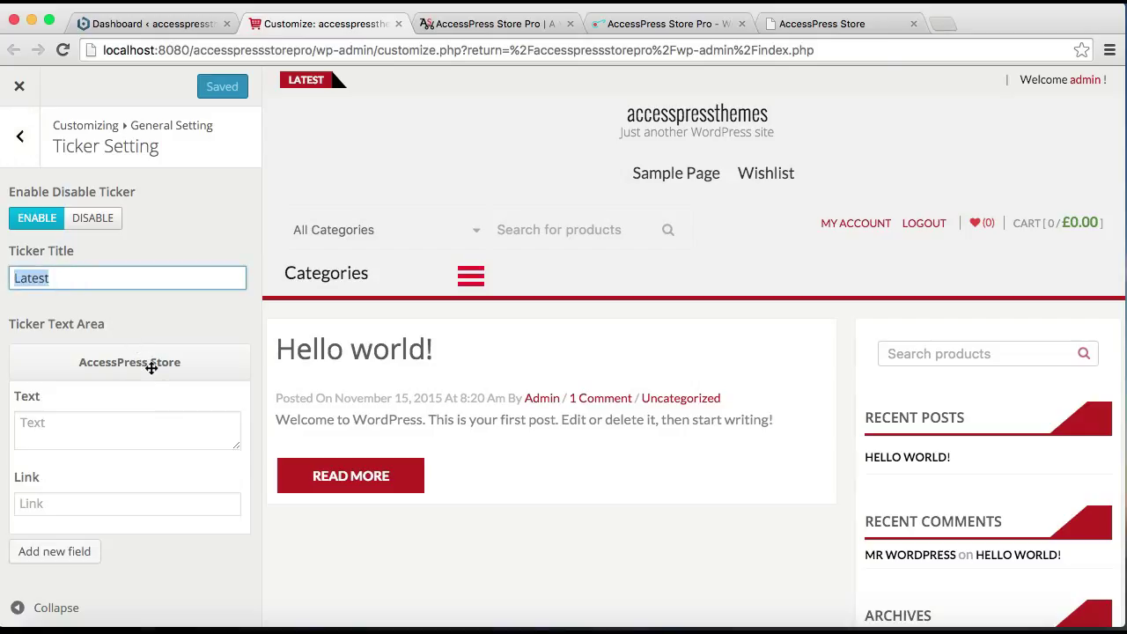
pyautogui.click(148, 433)
pyautogui.write('Text 1')
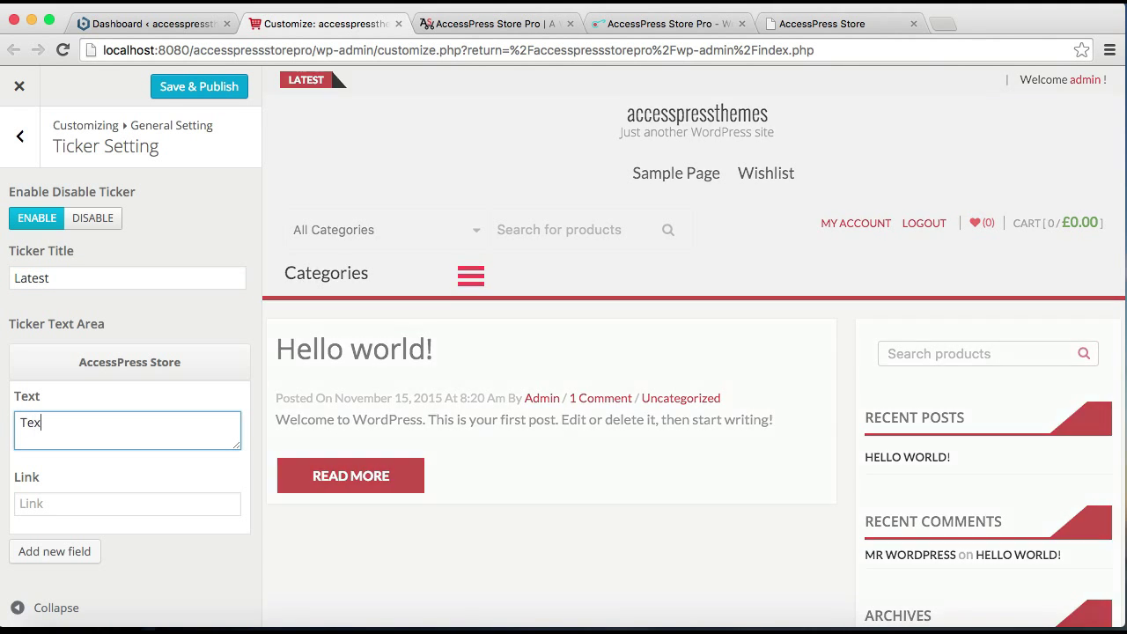
pyautogui.click(159, 503)
pyautogui.click(616, 30)
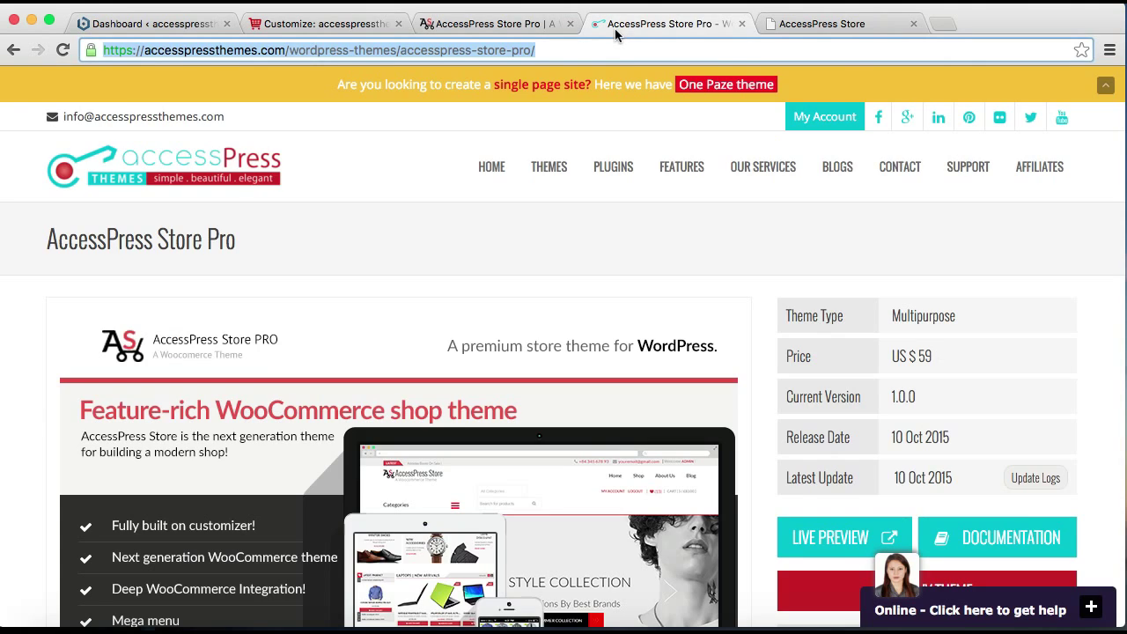
pyautogui.click(176, 24)
pyautogui.click(260, 25)
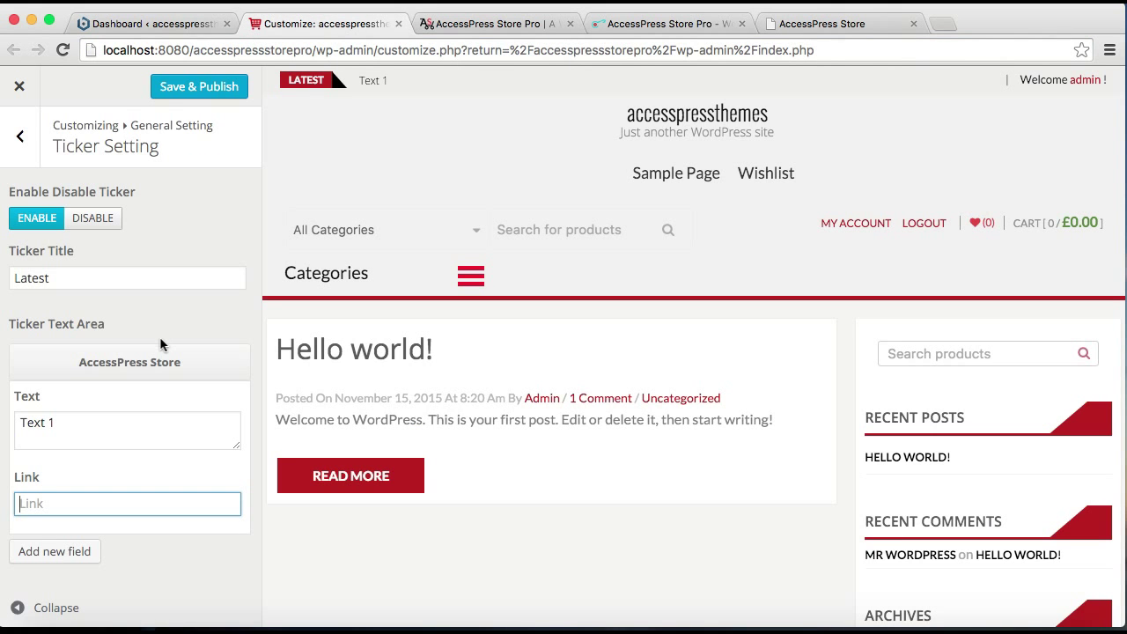
pyautogui.press('super+v')
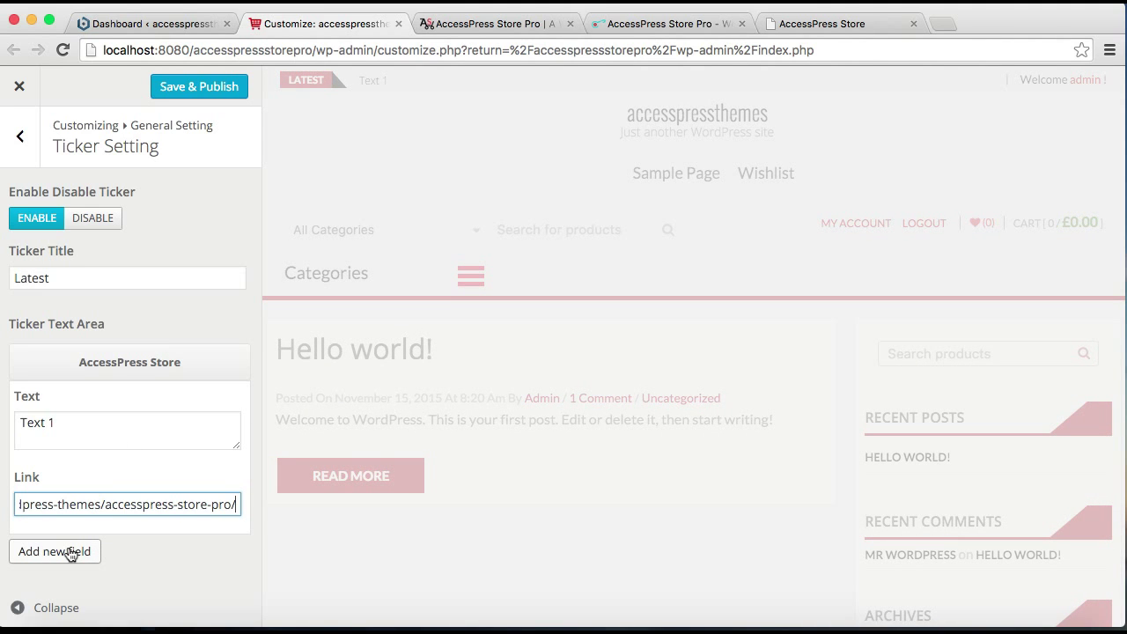
# Add another ticker field and fill the second entry with "text 2" and the same theme page link.
pyautogui.click(70, 552)
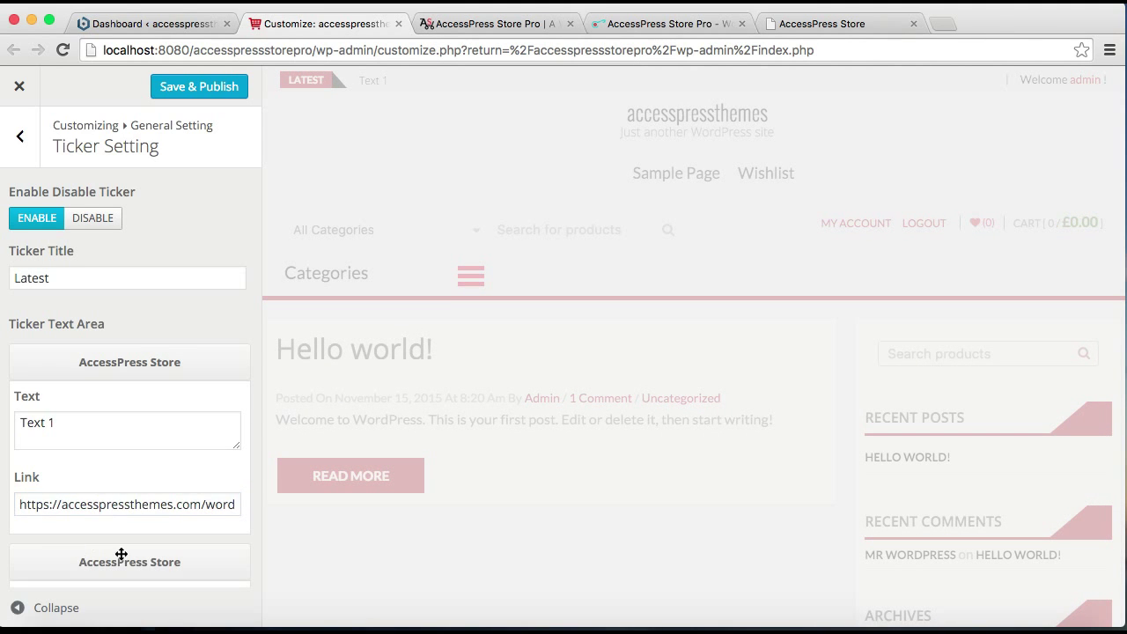
pyautogui.scroll(-3, 120, 552)
pyautogui.click(119, 419)
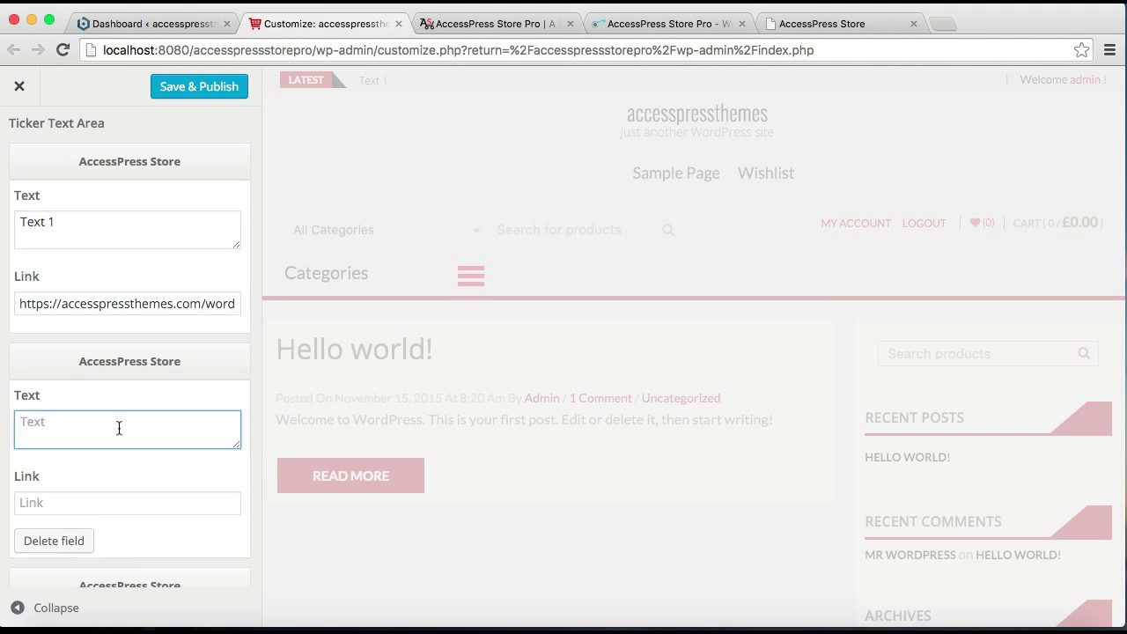
pyautogui.write('text 2')
pyautogui.click(126, 507)
pyautogui.press('super+v')
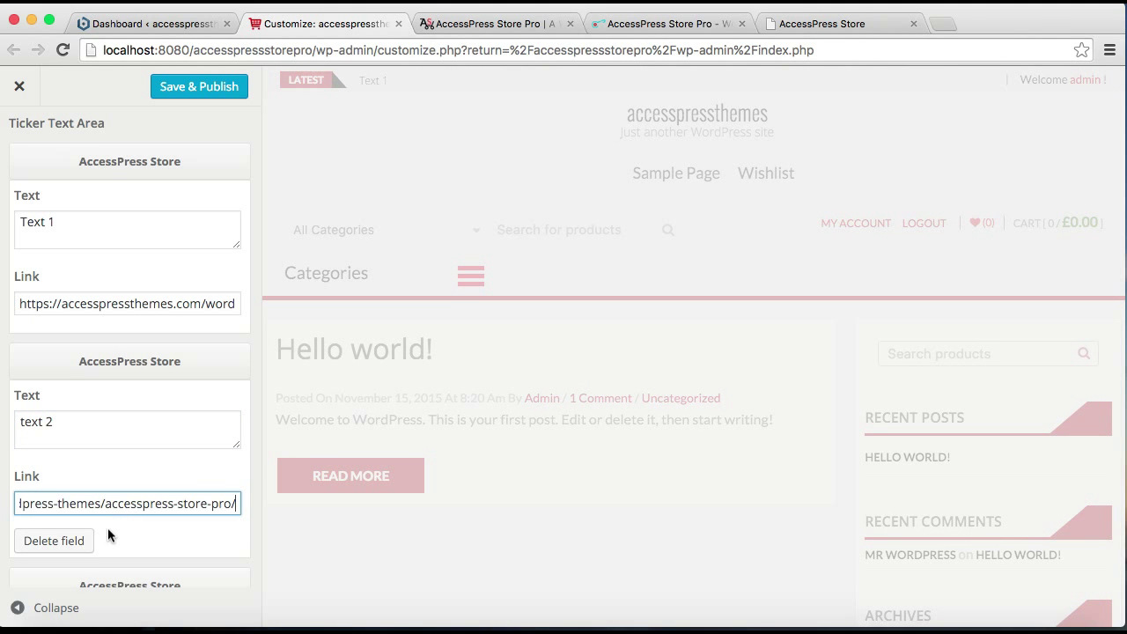
# Fill the third ticker entry with "text 3" and the same theme page link.
pyautogui.scroll(-4, 107, 528)
pyautogui.click(95, 500)
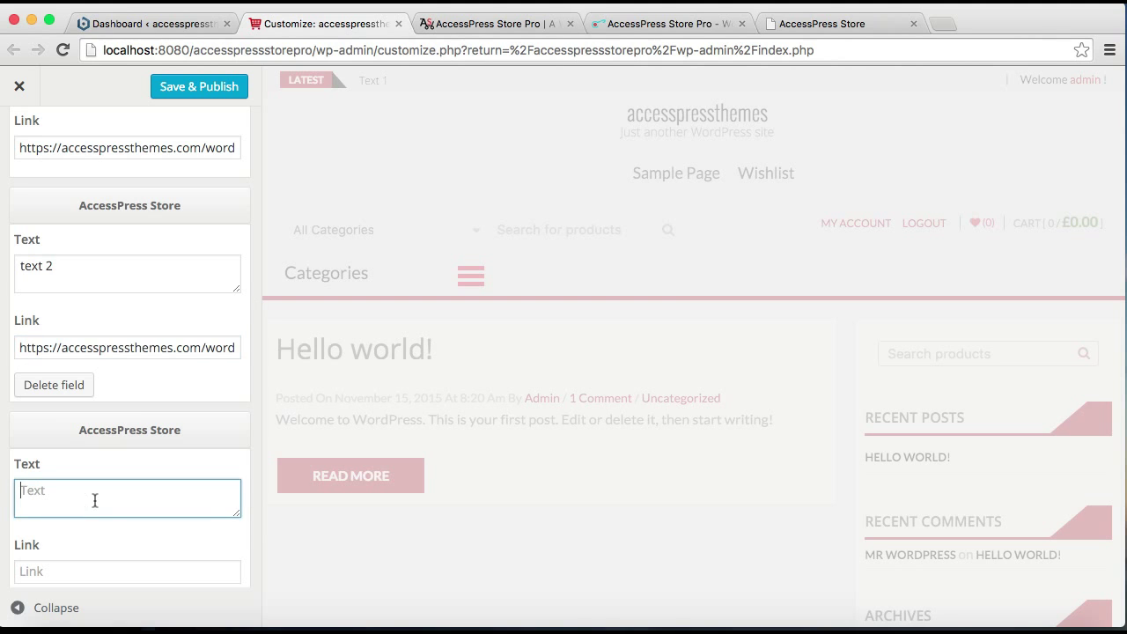
pyautogui.write('text 3')
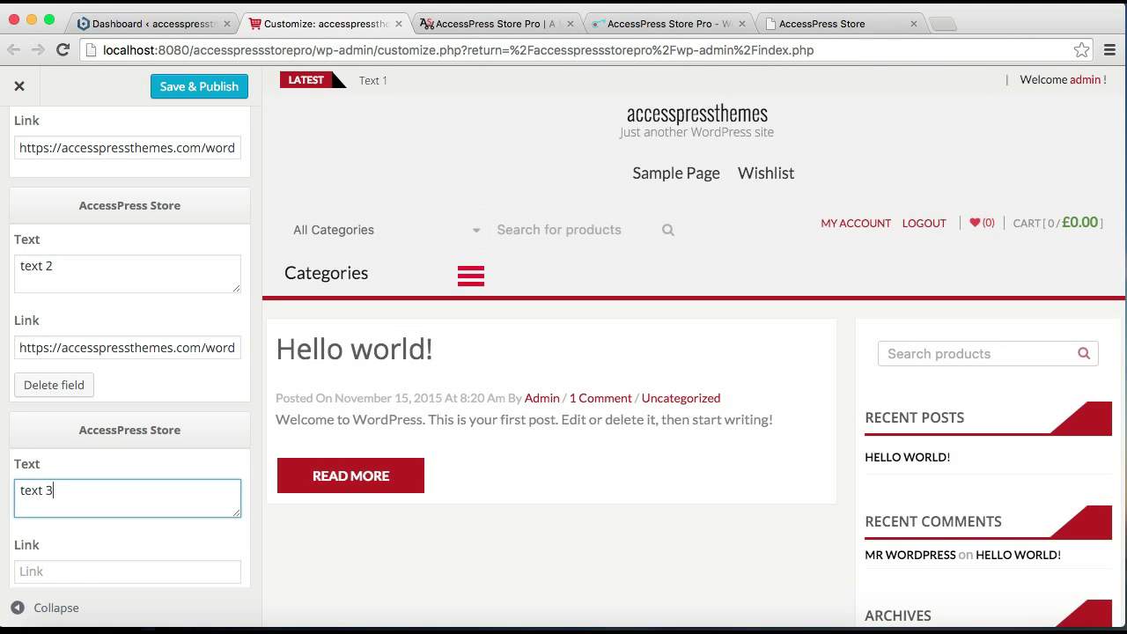
pyautogui.click(82, 573)
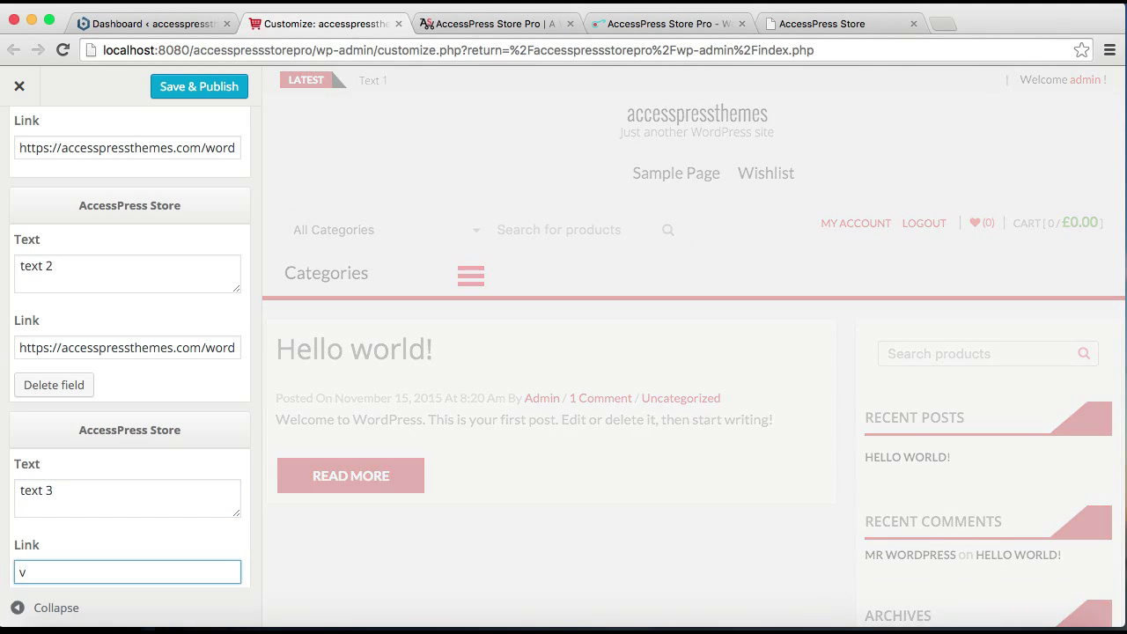
pyautogui.press('super+v')
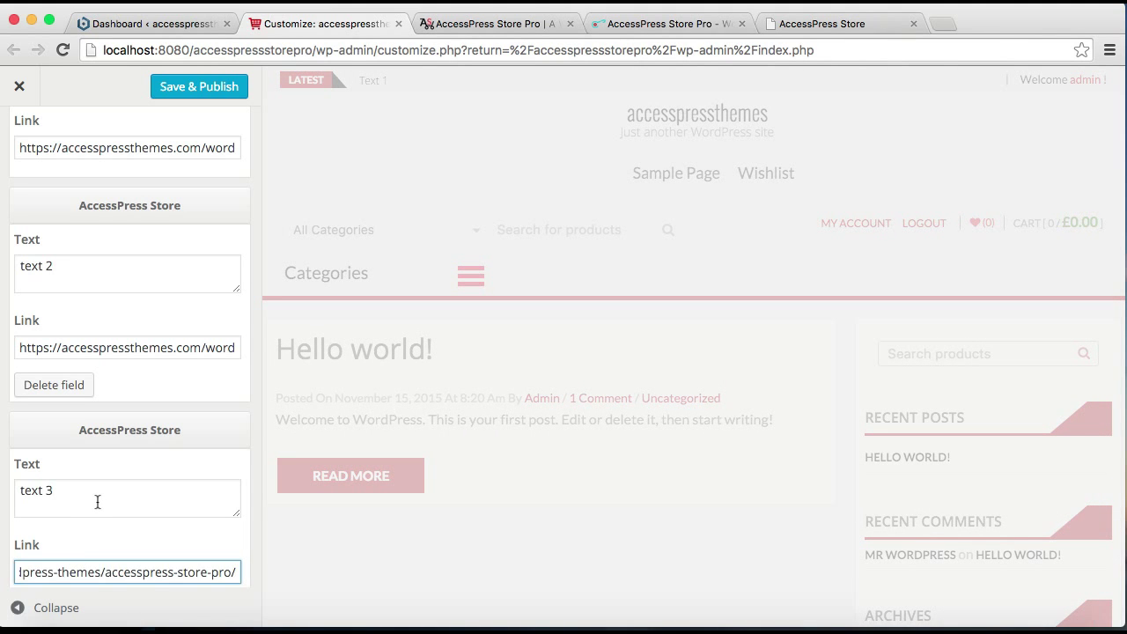
# Save and publish the ticker settings, then return to the General Setting list.
pyautogui.scroll(-2, 95, 502)
pyautogui.scroll(5, 93, 488)
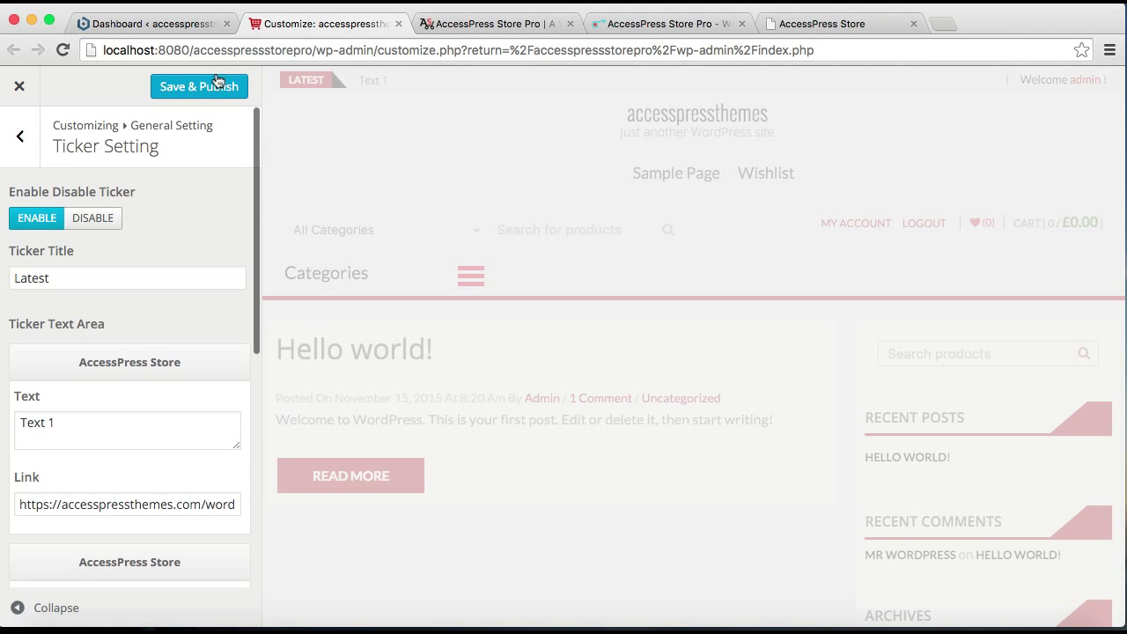
pyautogui.click(184, 93)
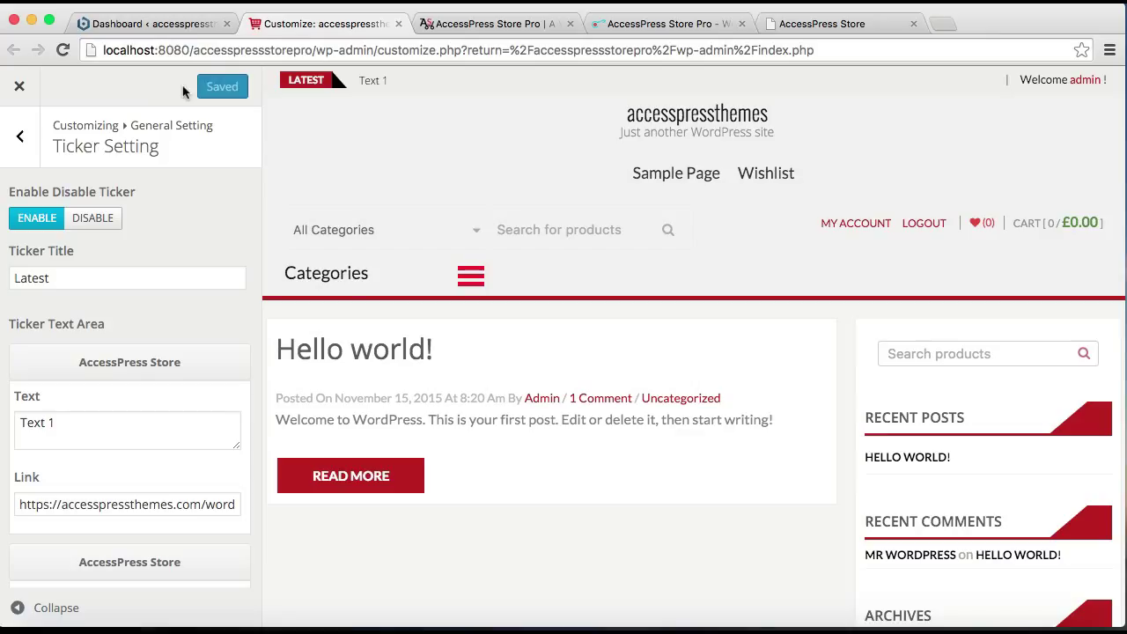
pyautogui.click(18, 141)
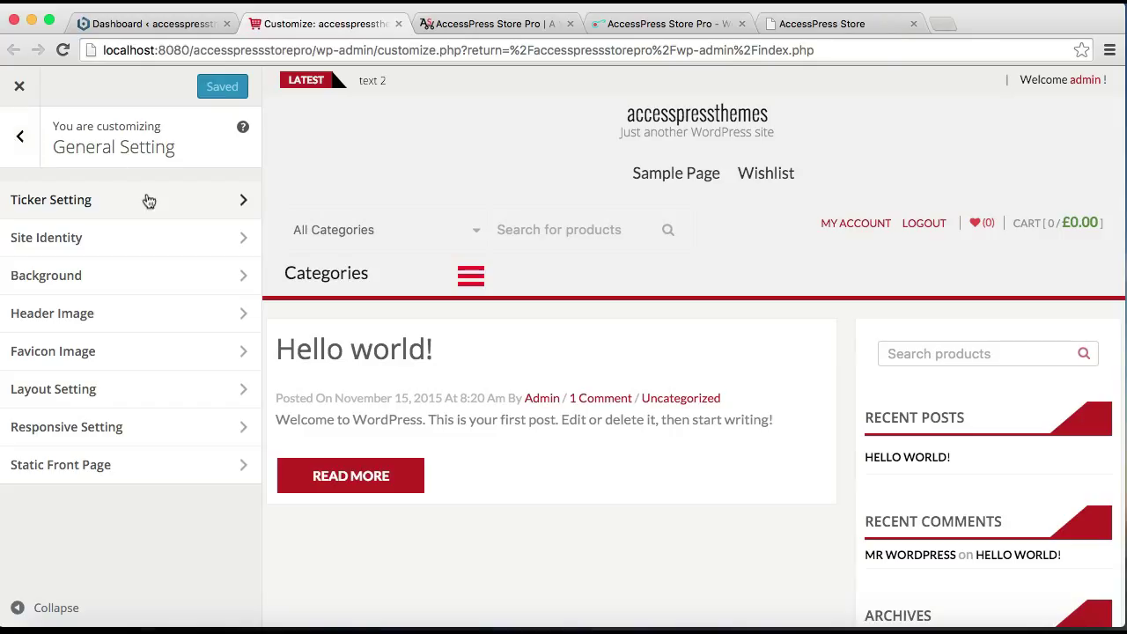
# In the Site Identity settings, set the site icon to cropped-Shopping-Cart-red.png from the media library.
pyautogui.click(186, 254)
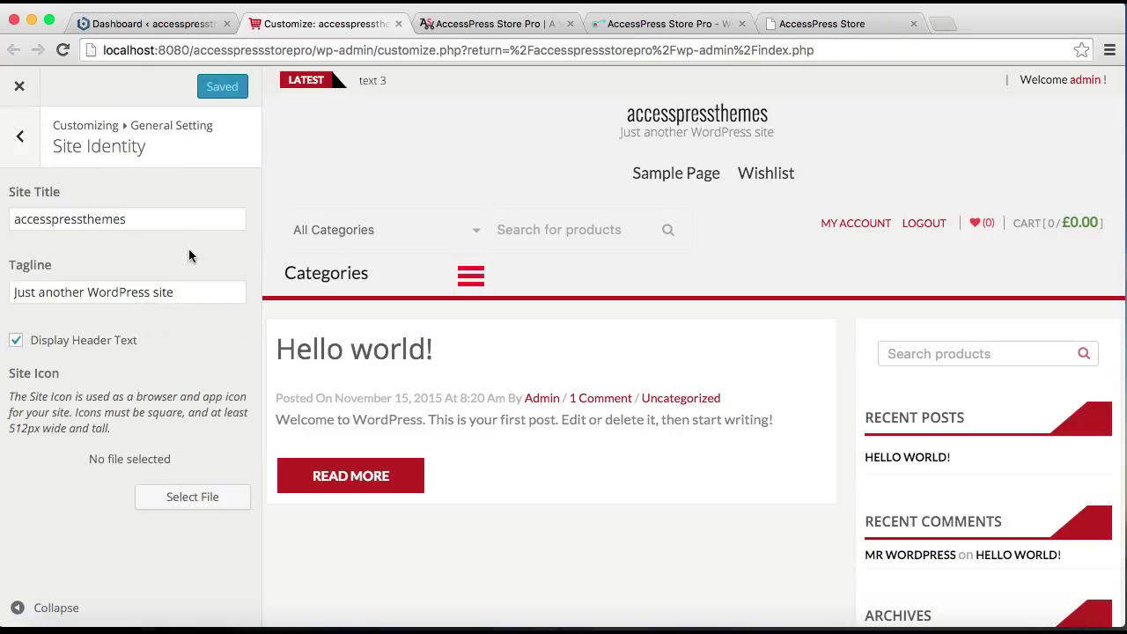
pyautogui.click(143, 221)
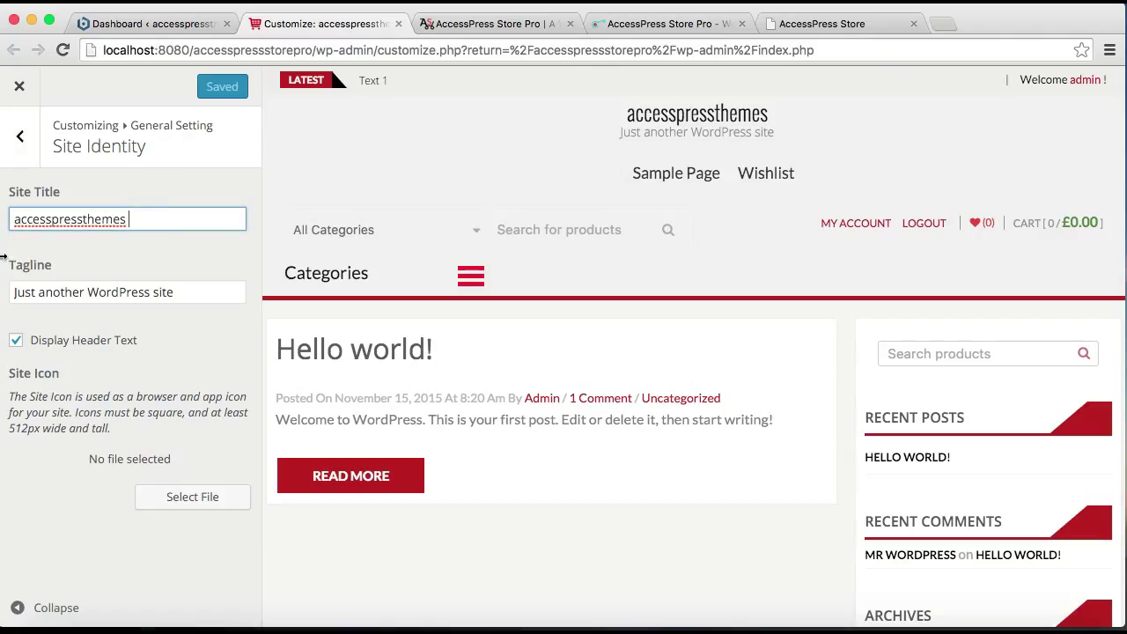
pyautogui.moveTo(137, 218); pyautogui.dragTo(13, 217)
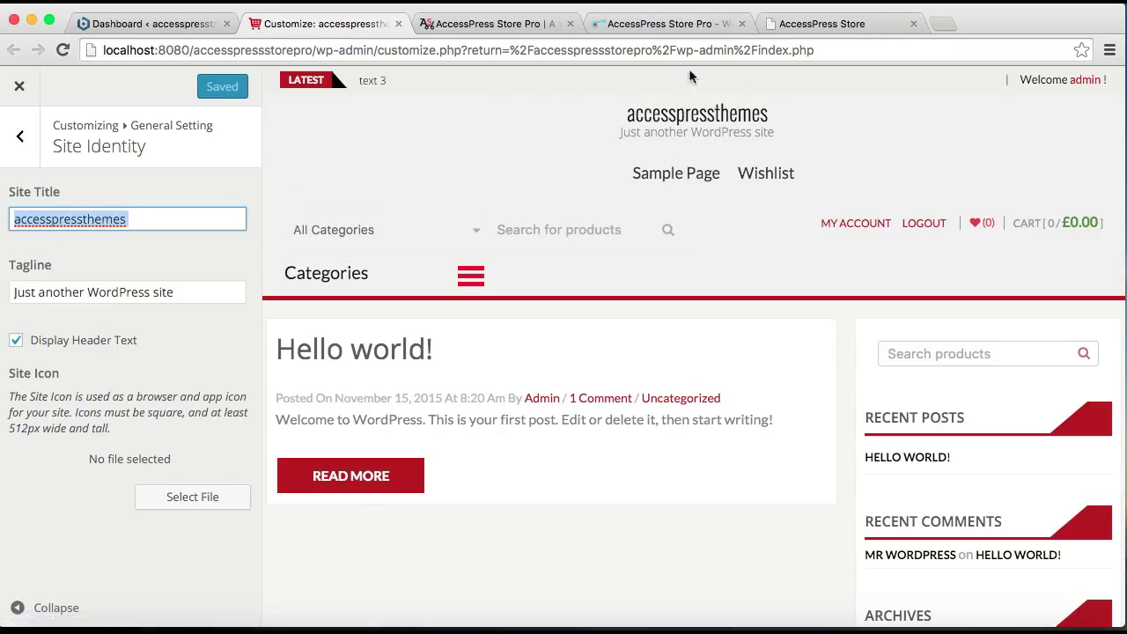
pyautogui.click(148, 212)
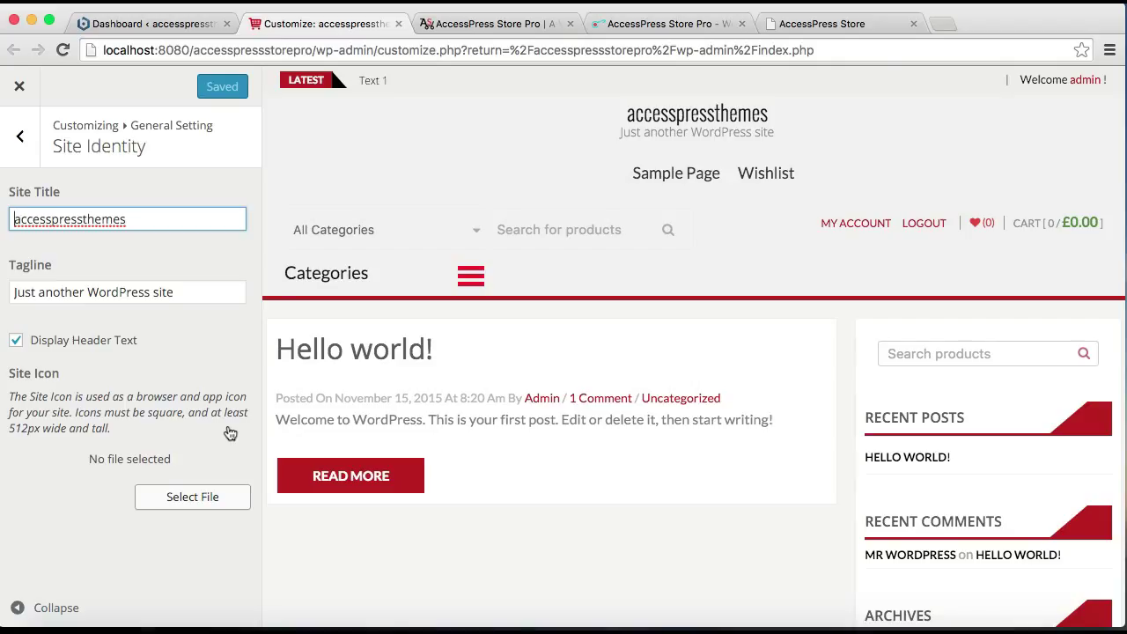
pyautogui.click(189, 500)
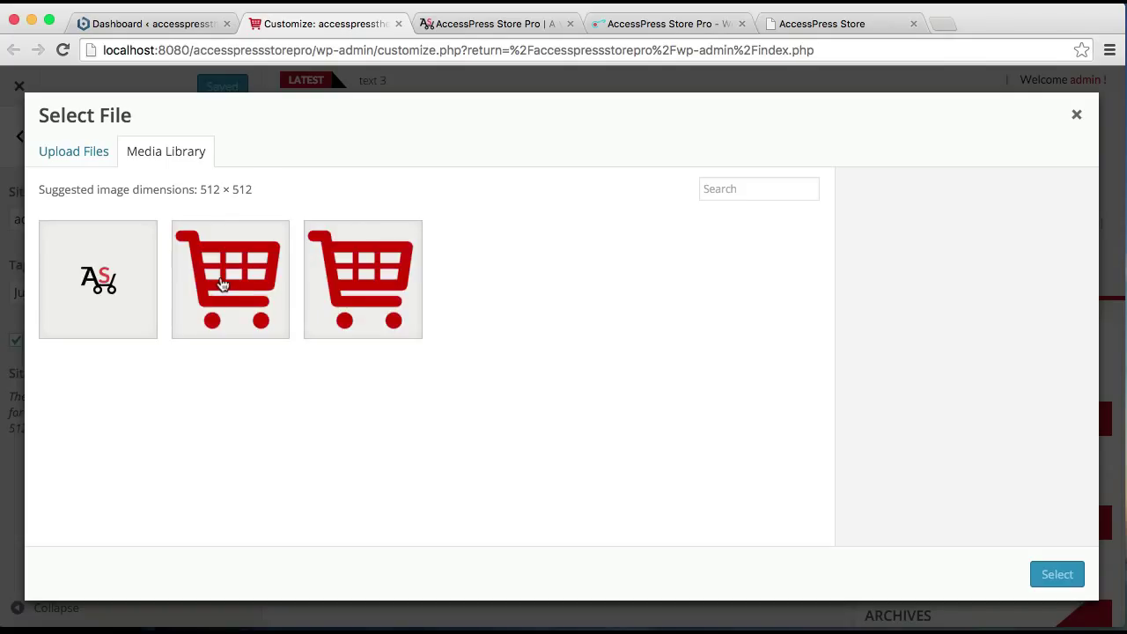
pyautogui.click(342, 272)
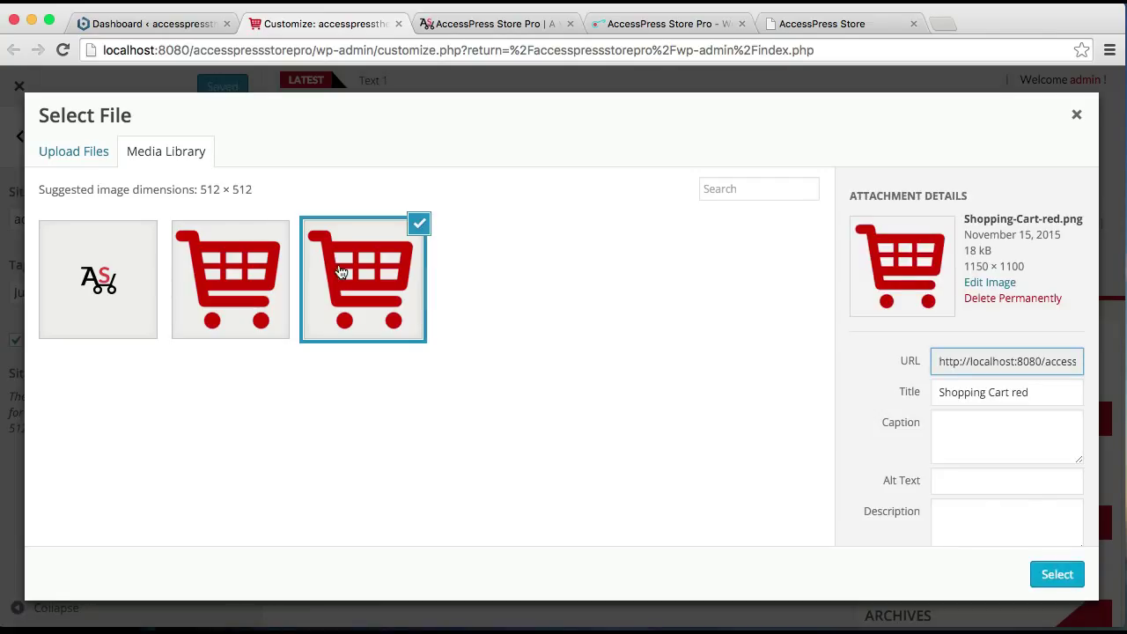
pyautogui.click(249, 272)
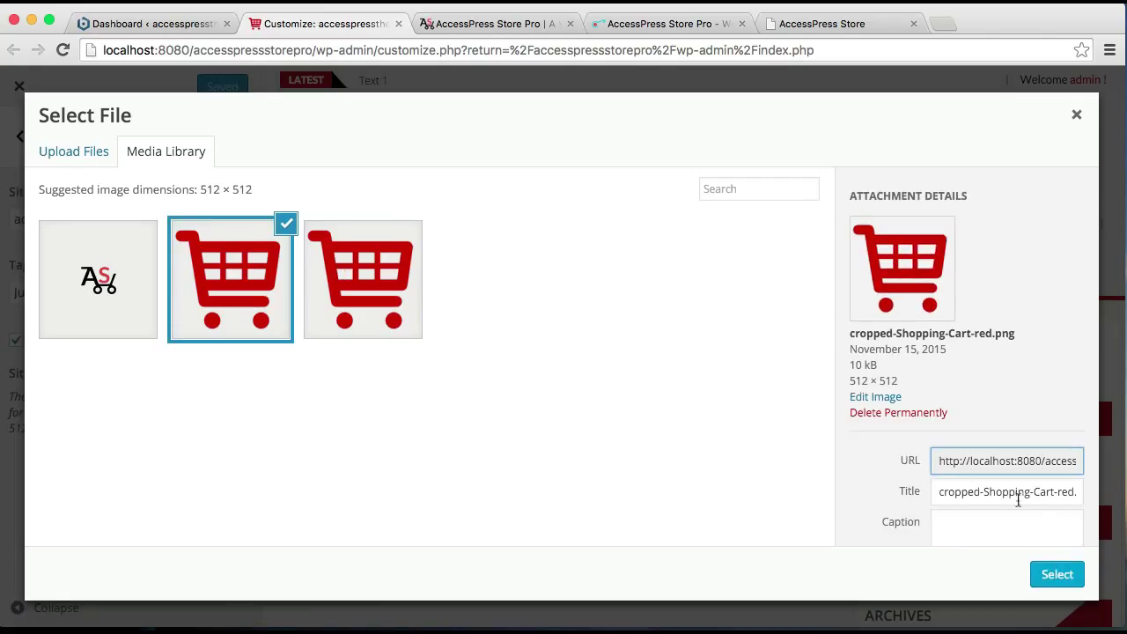
pyautogui.click(1048, 574)
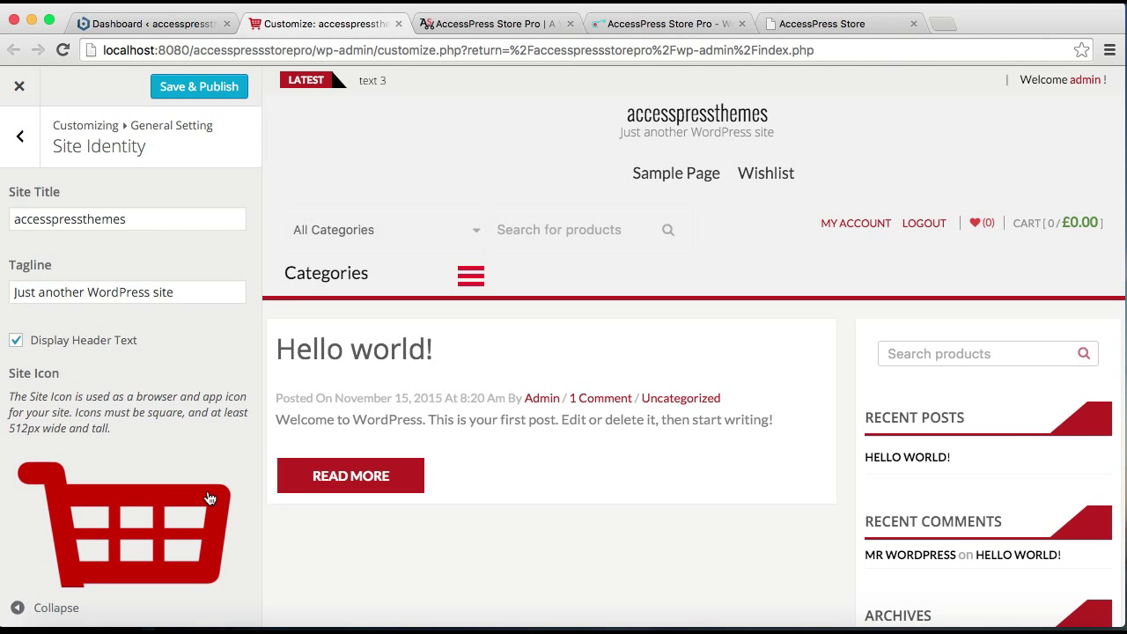
# Save and publish the site identity changes, then go back to the General Setting list.
pyautogui.scroll(-3, 209, 498)
pyautogui.scroll(3, 209, 499)
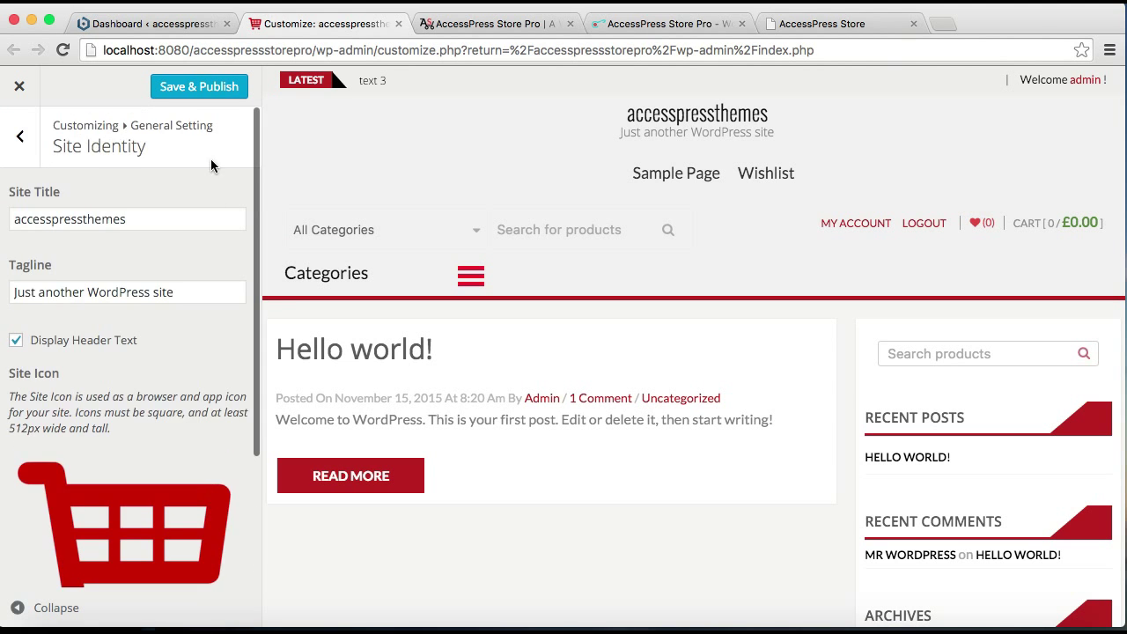
pyautogui.click(188, 93)
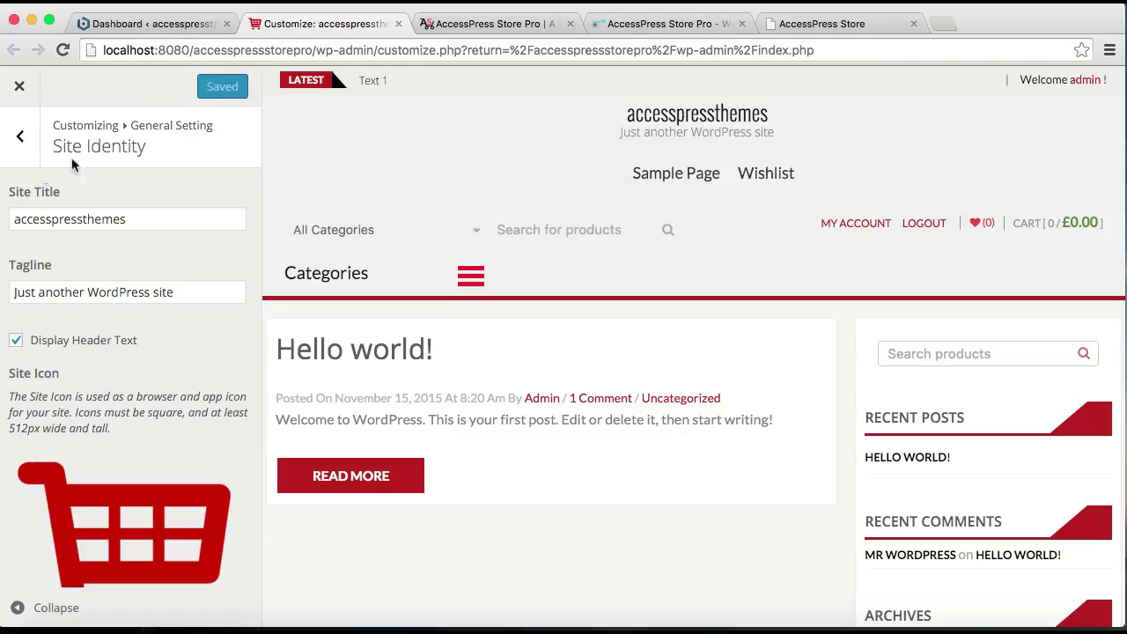
pyautogui.click(19, 141)
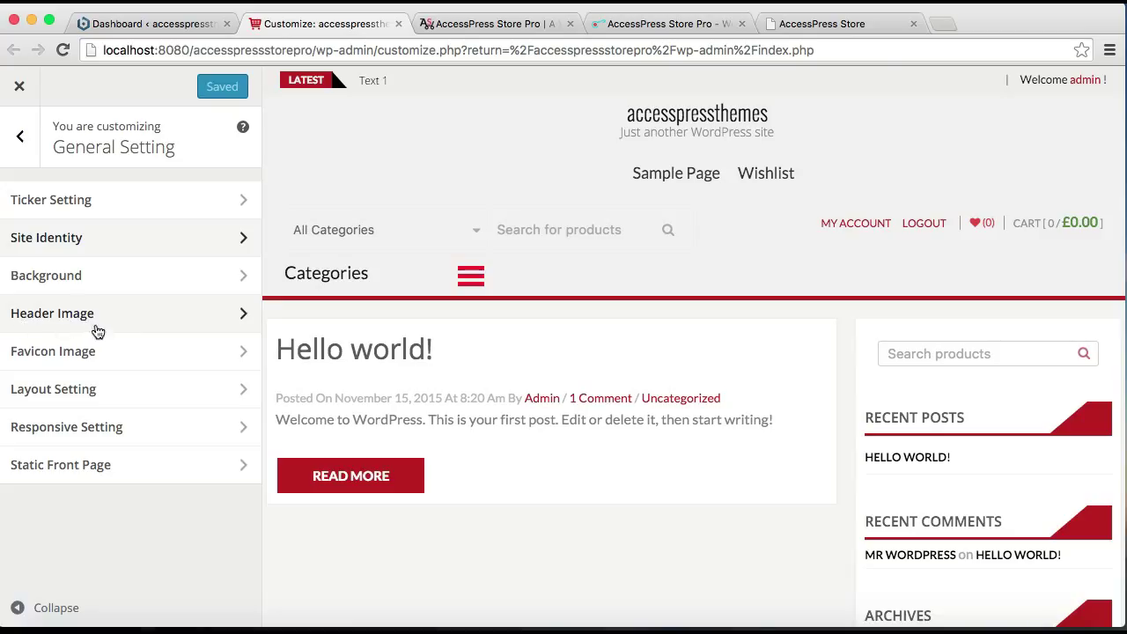
# Set the header image to favicon-1.png from the media library without cropping, and publish the change.
pyautogui.click(128, 325)
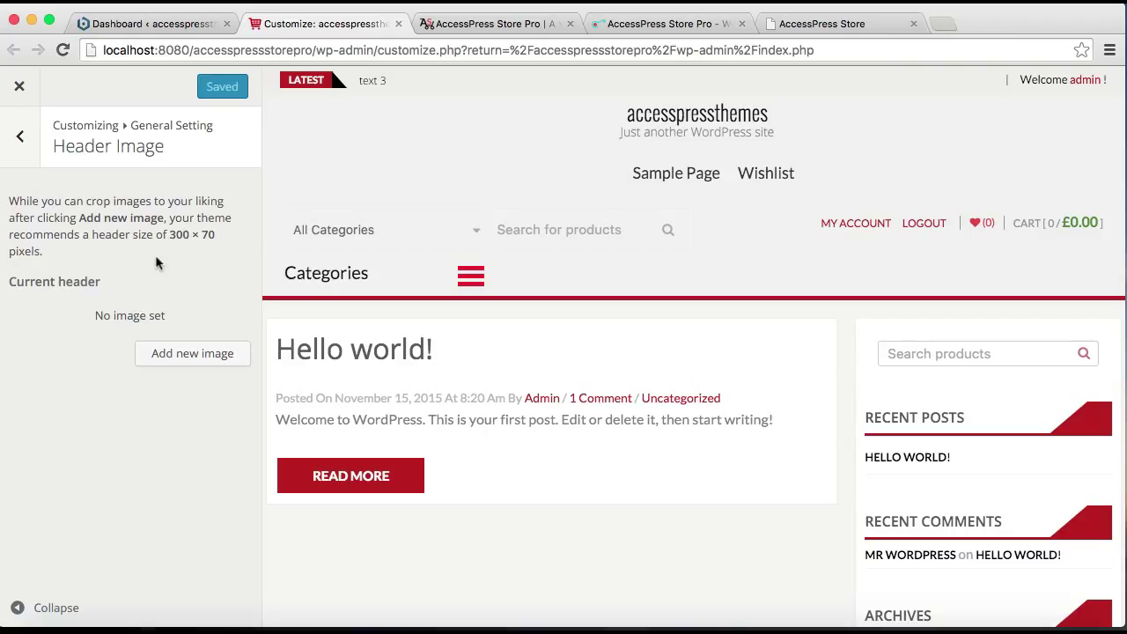
pyautogui.click(188, 360)
pyautogui.click(121, 274)
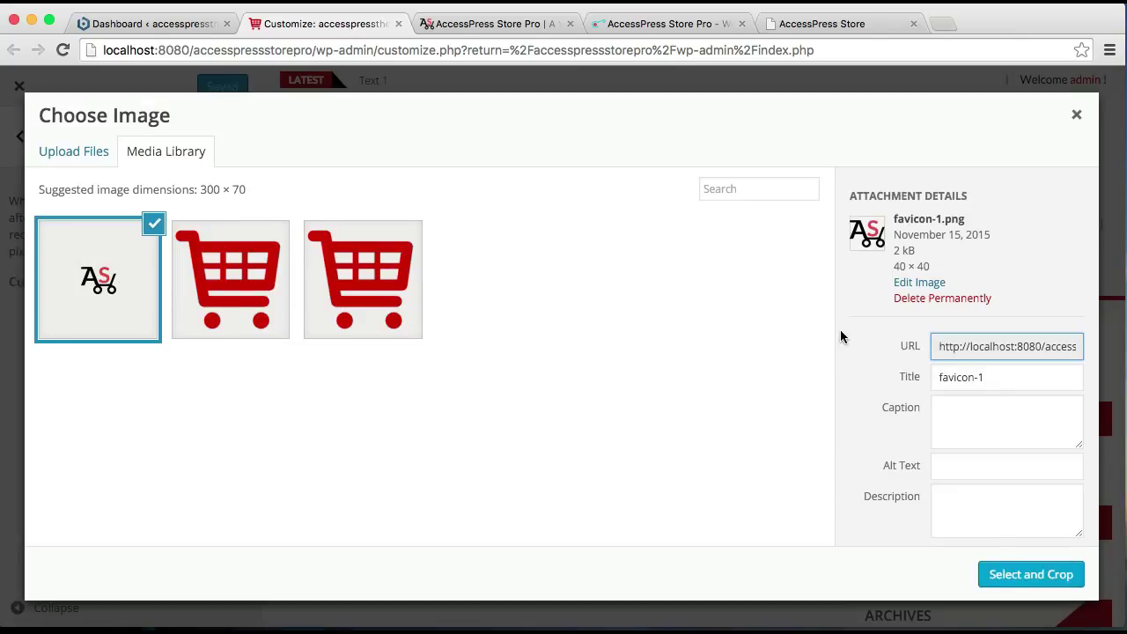
pyautogui.click(994, 574)
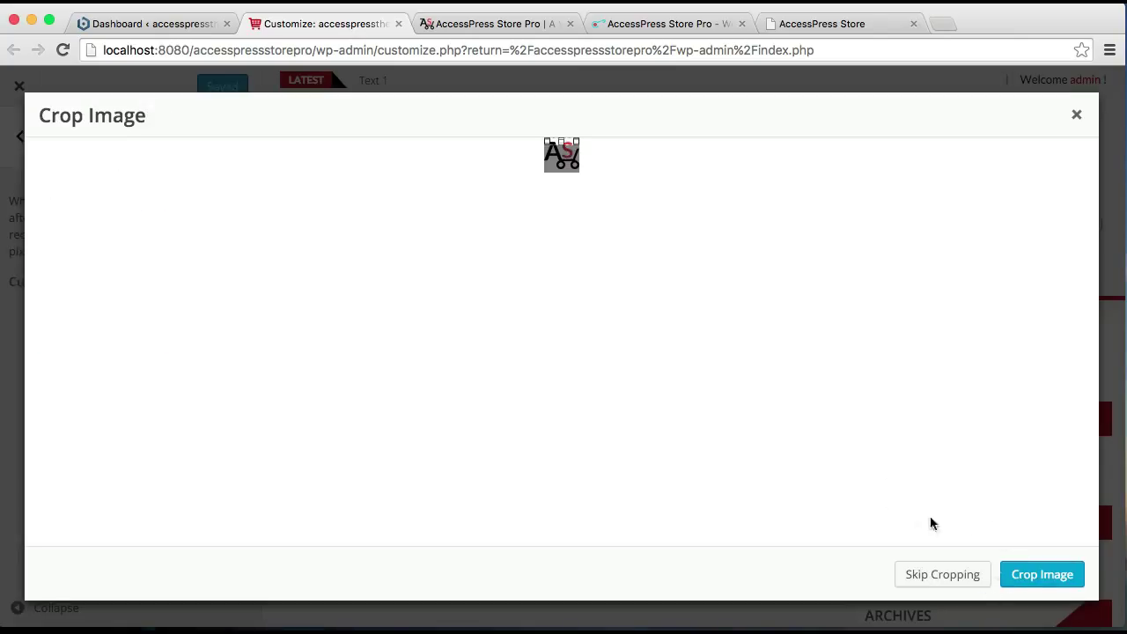
pyautogui.click(925, 578)
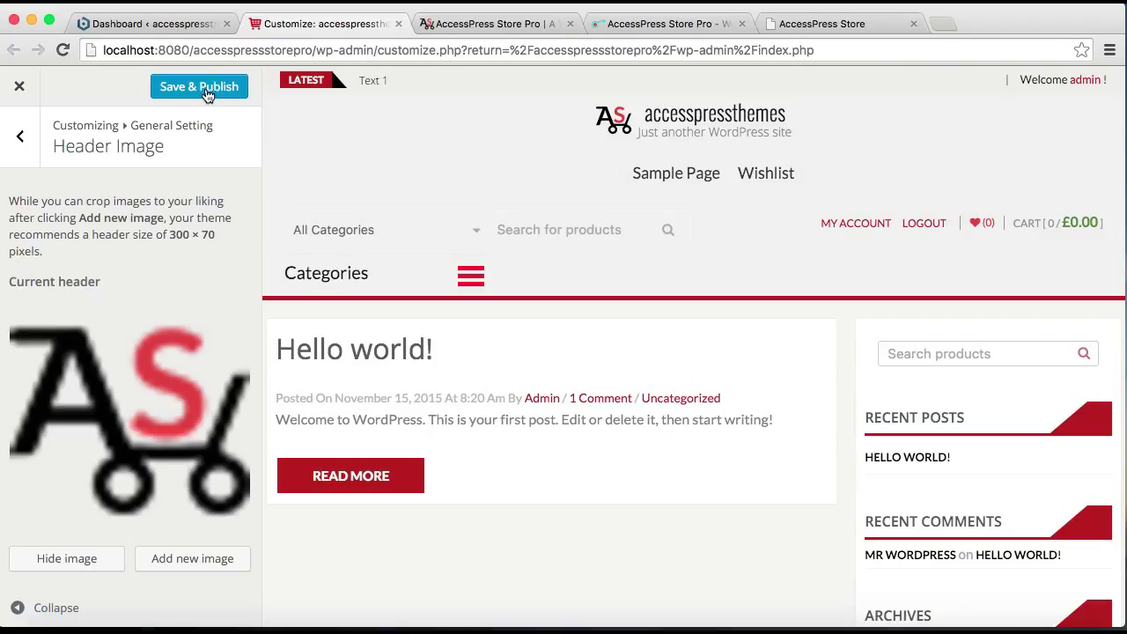
pyautogui.click(208, 89)
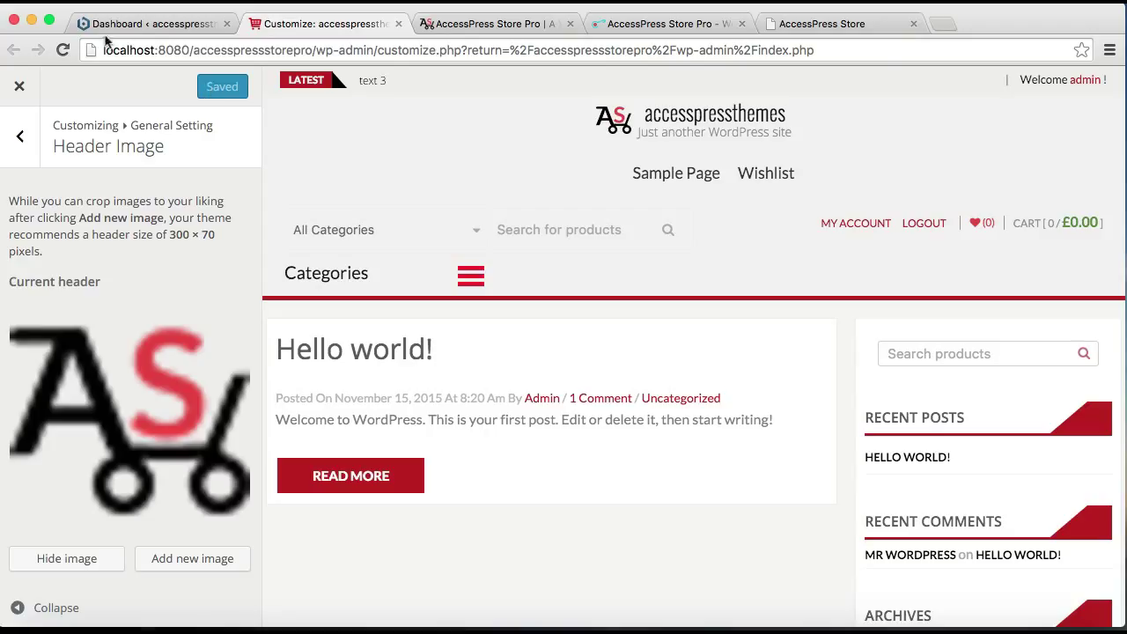
pyautogui.click(27, 139)
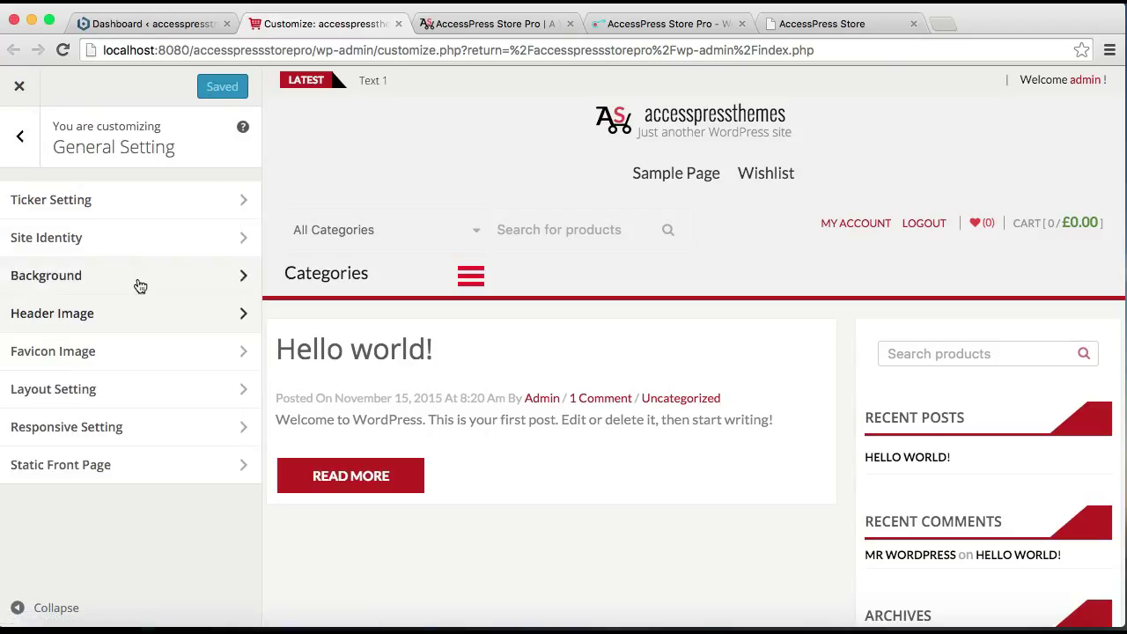
# Review the Favicon Image and Site Identity settings within General Setting.
pyautogui.scroll(-3, 141, 345)
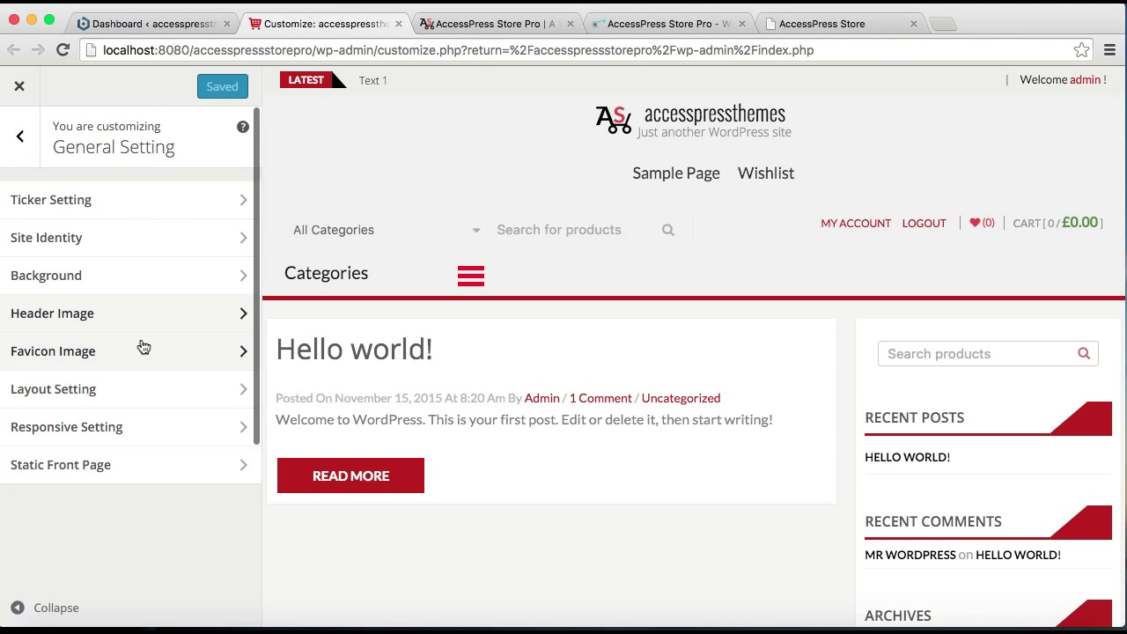
pyautogui.click(181, 358)
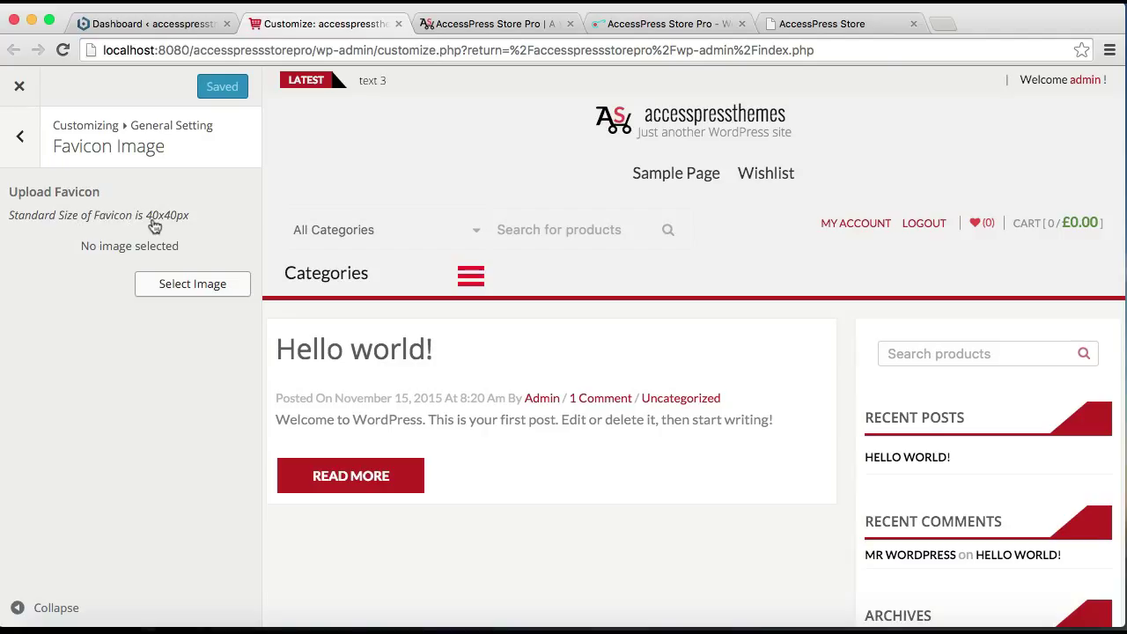
pyautogui.click(20, 139)
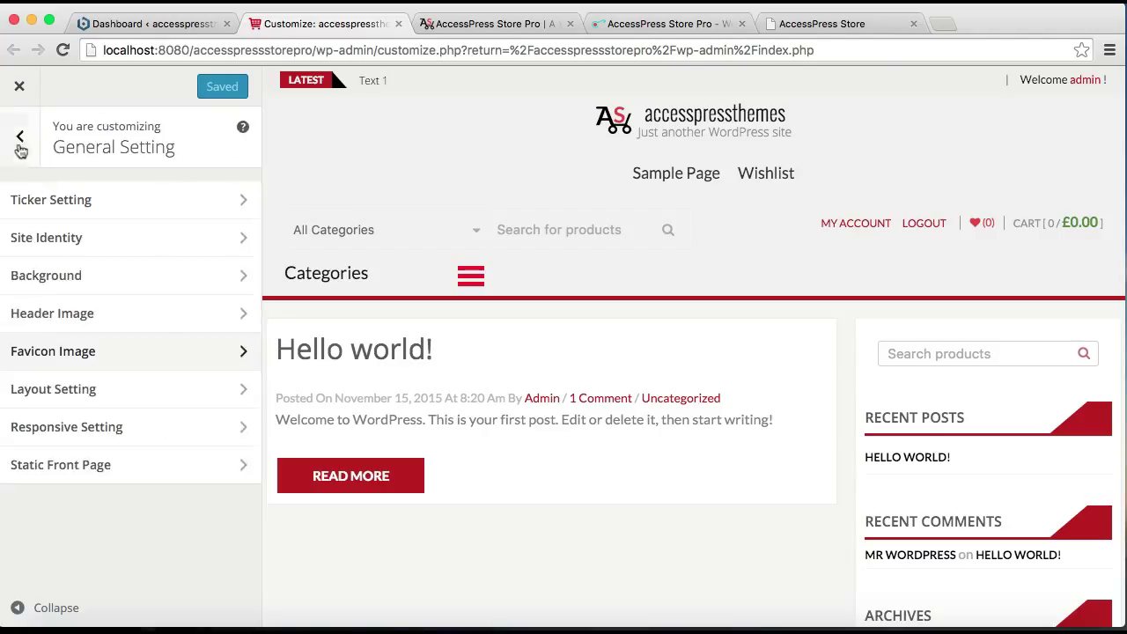
pyautogui.click(132, 254)
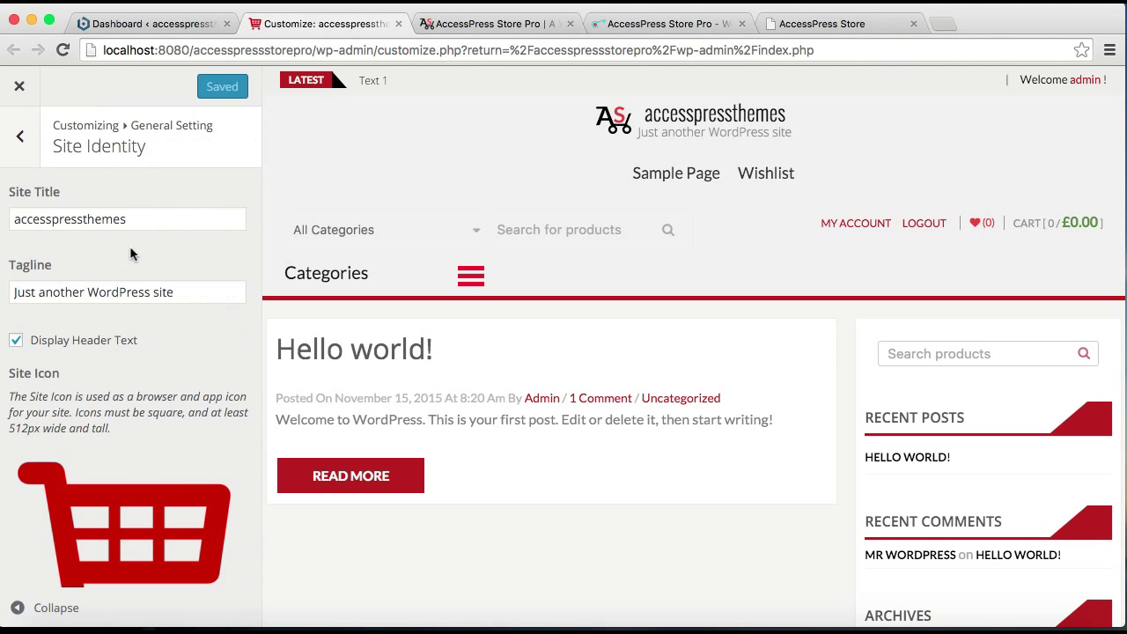
pyautogui.scroll(-3, 124, 480)
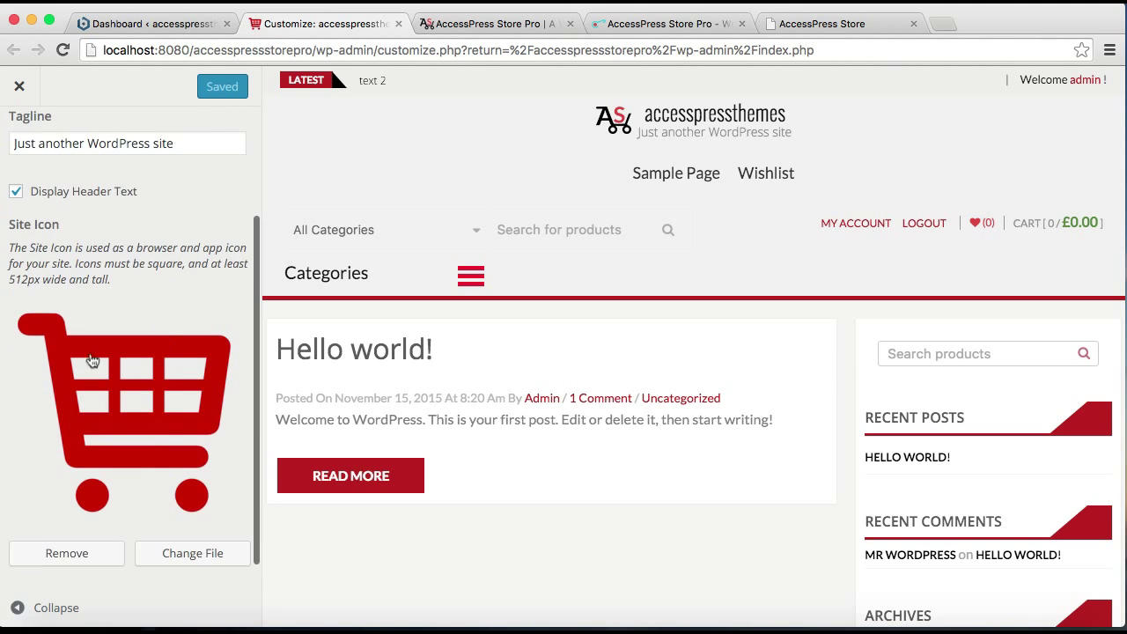
pyautogui.scroll(3, 130, 412)
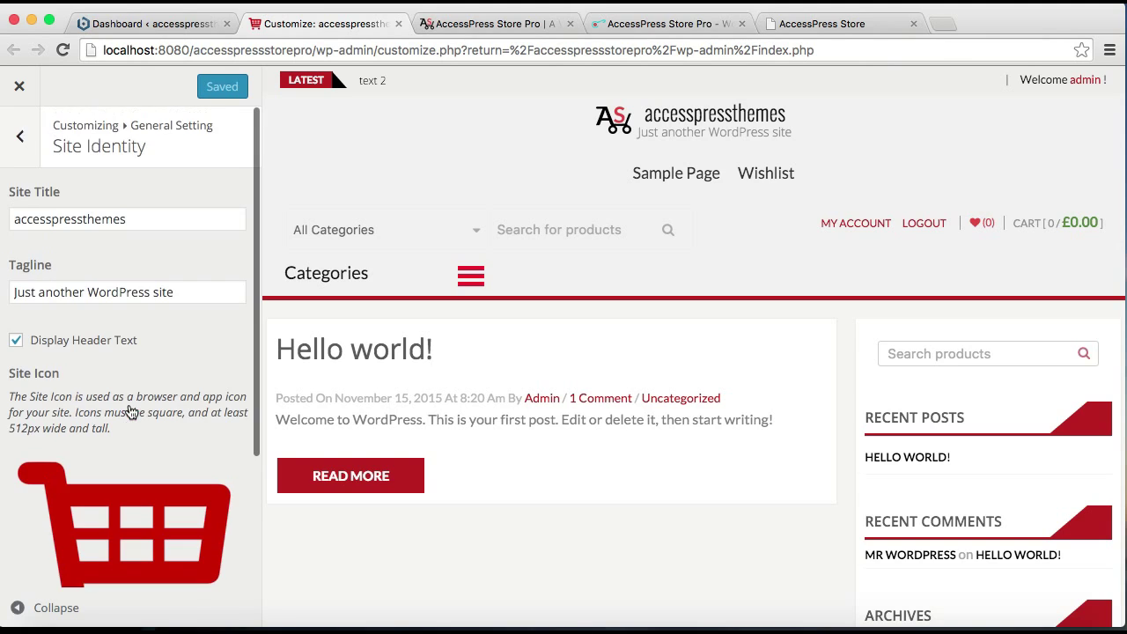
pyautogui.click(20, 139)
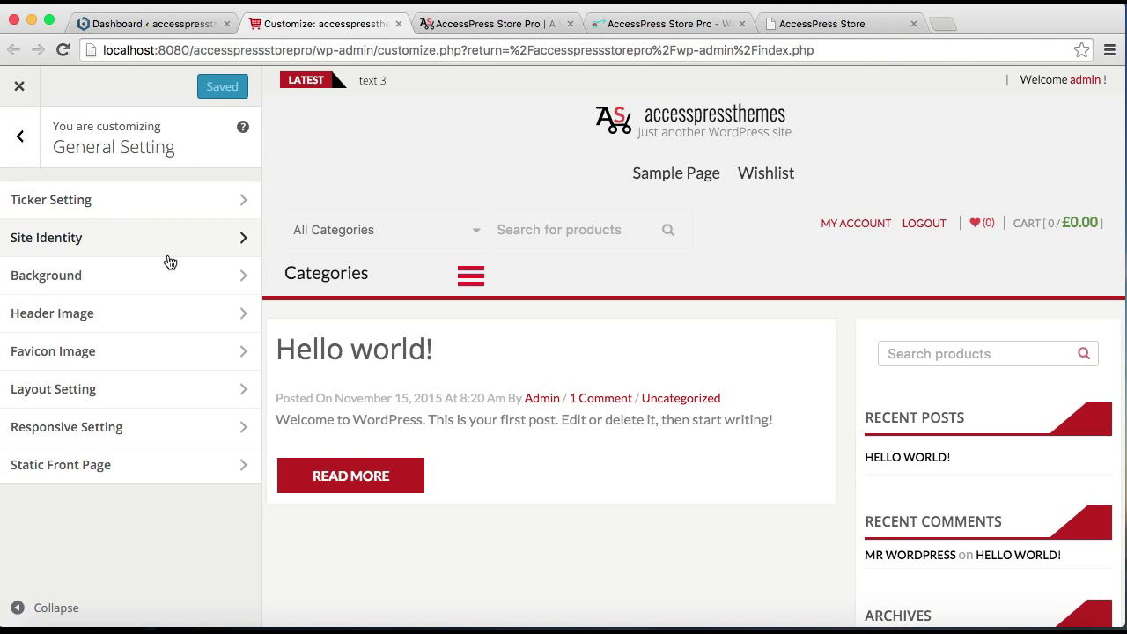
pyautogui.scroll(-1, 169, 259)
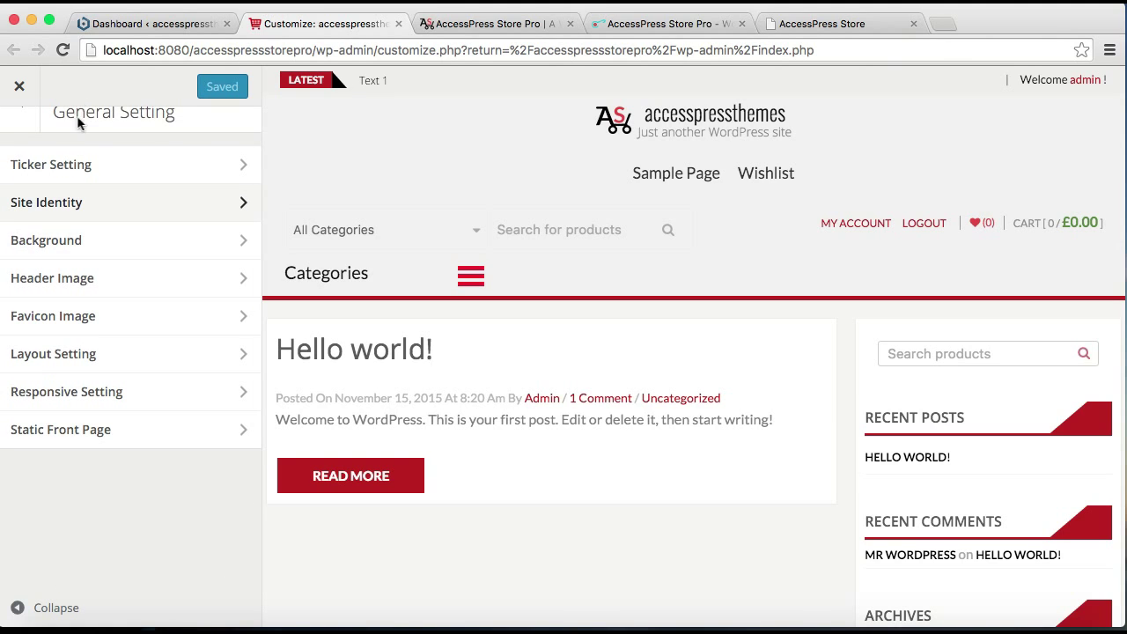
pyautogui.scroll(1, 80, 123)
# In the Header Types Layouts settings, choose Header One and publish the change.
pyautogui.click(19, 134)
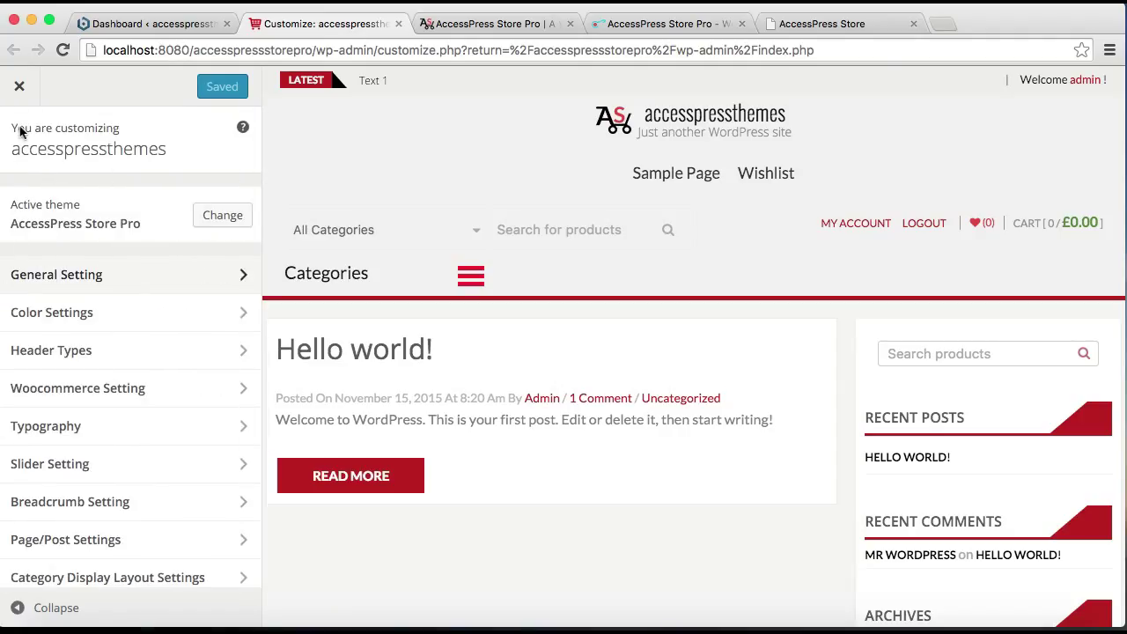
pyautogui.click(172, 364)
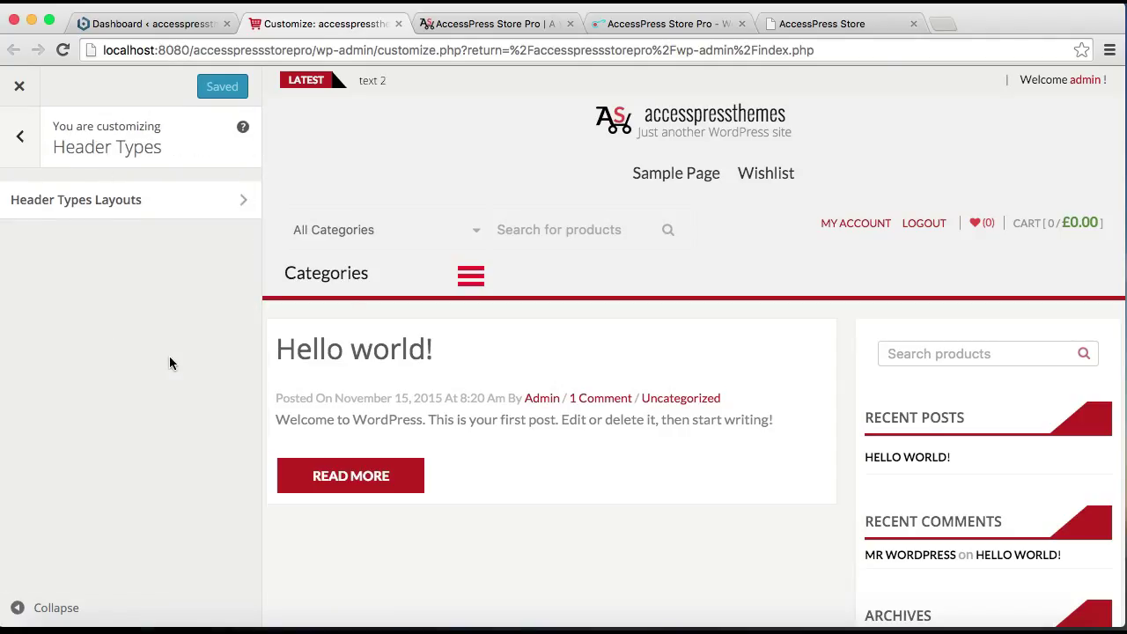
pyautogui.click(230, 212)
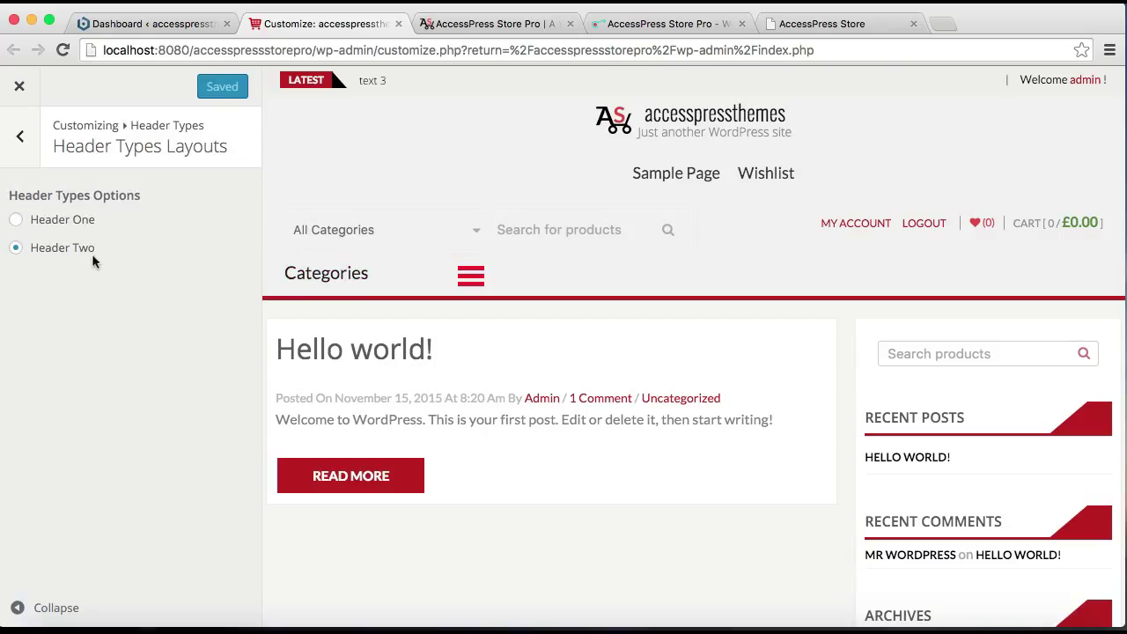
pyautogui.click(18, 222)
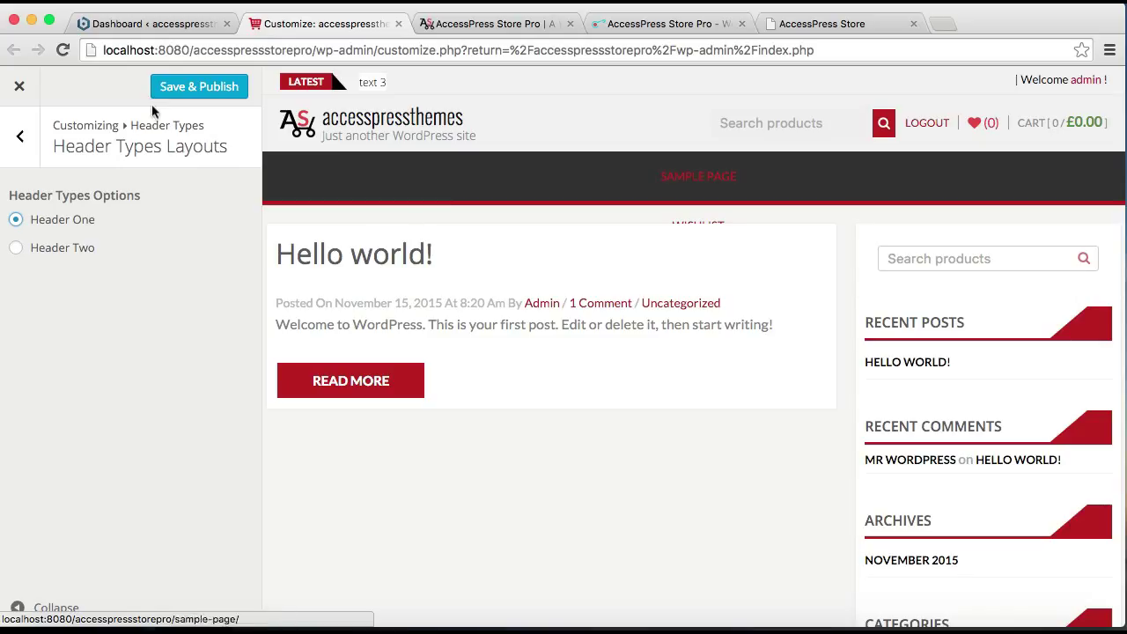
pyautogui.click(205, 95)
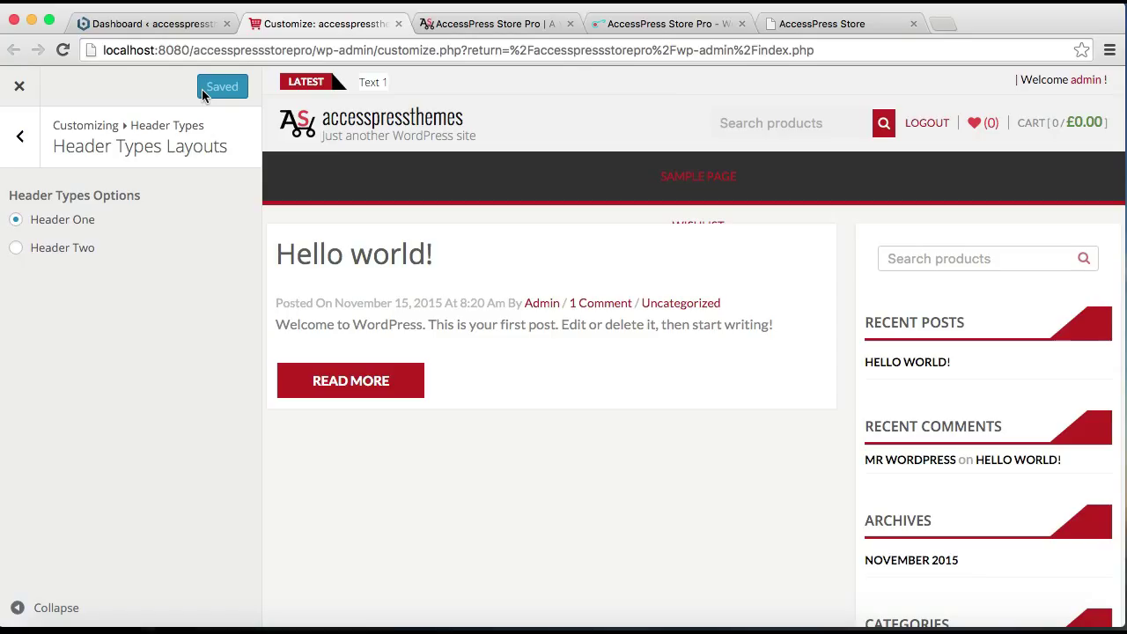
pyautogui.click(18, 141)
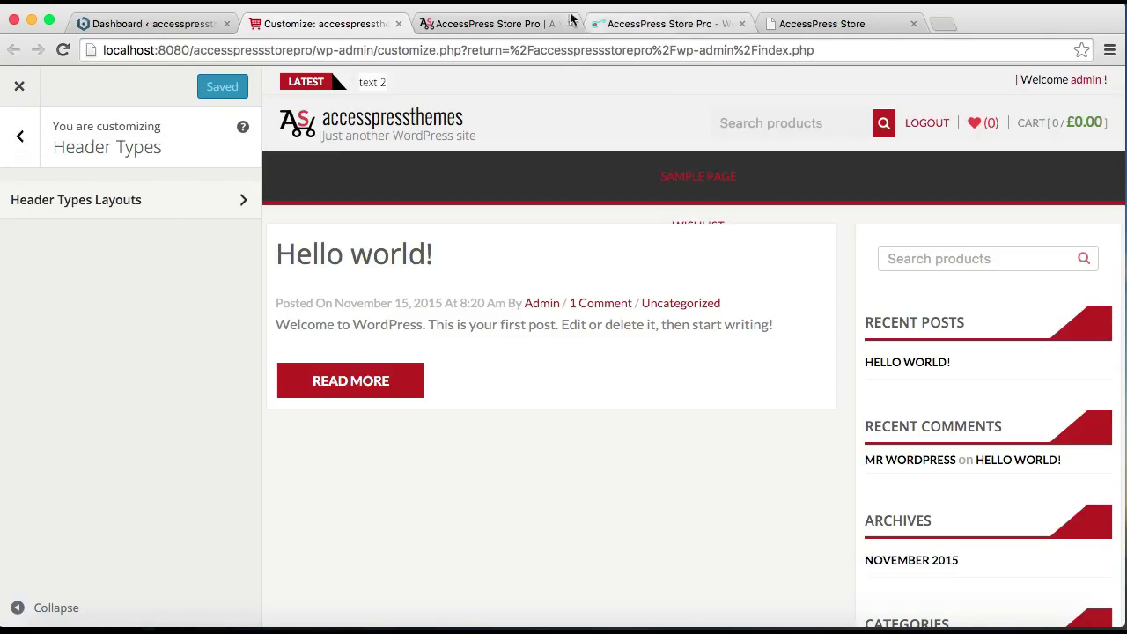
# Check the header on the AccessPress Store Pro demo site, and leave the customizer for the Widgets page.
pyautogui.click(523, 24)
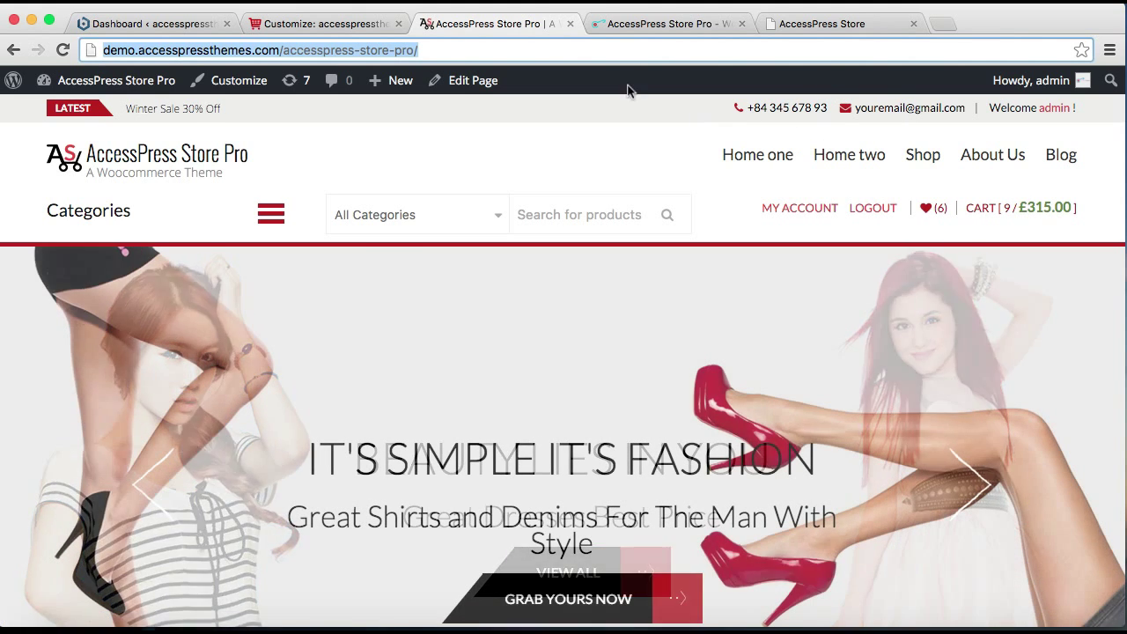
pyautogui.click(328, 25)
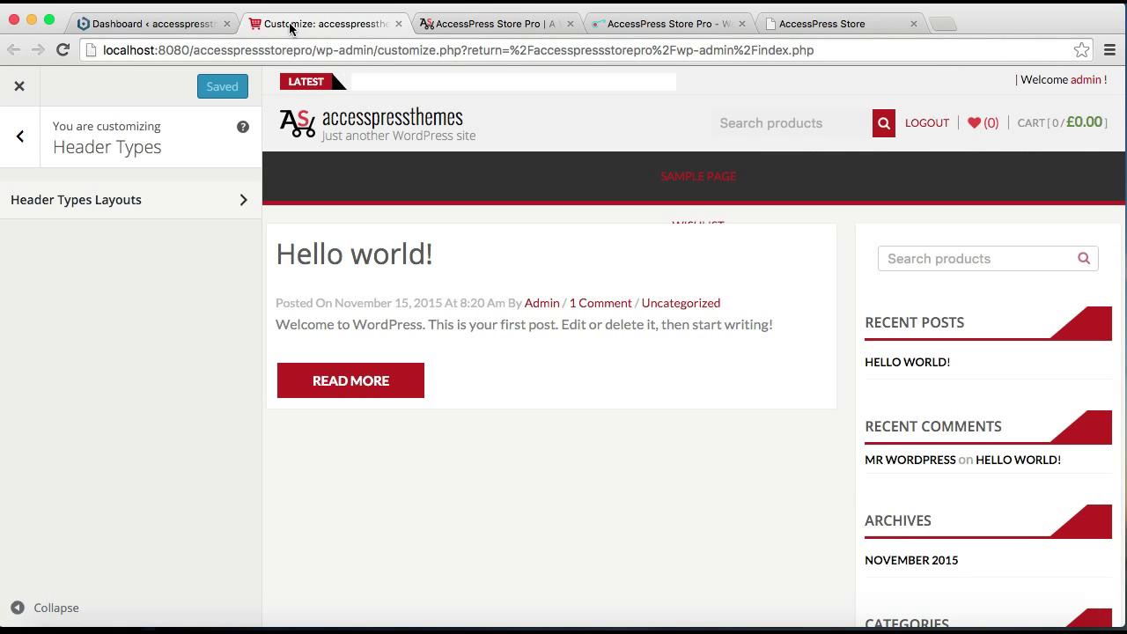
pyautogui.click(13, 97)
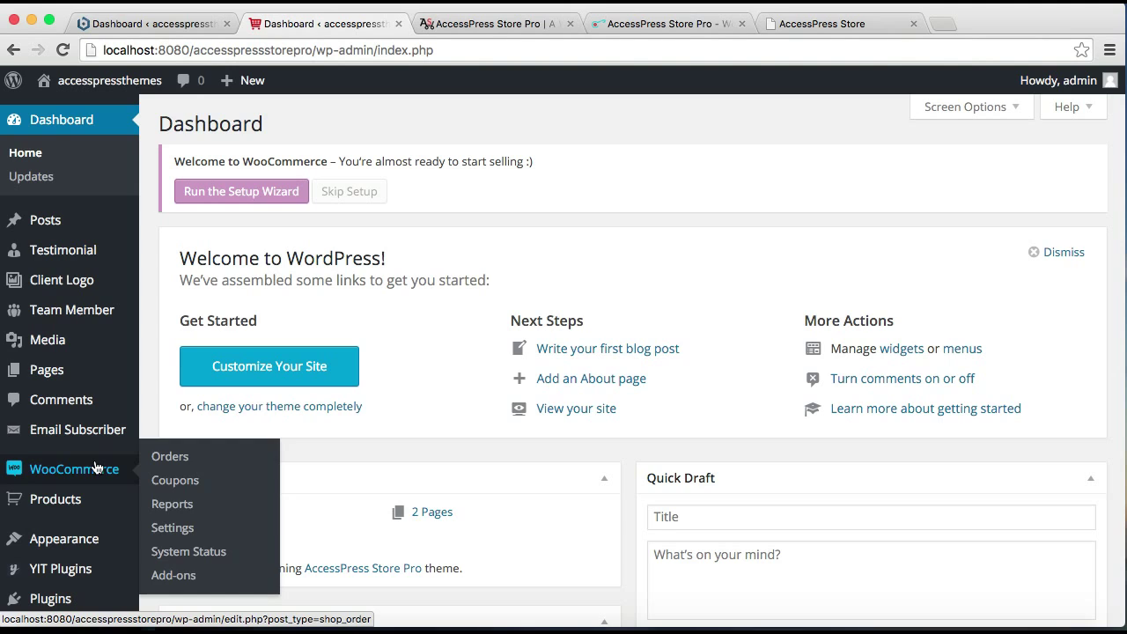
pyautogui.moveTo(96, 543)
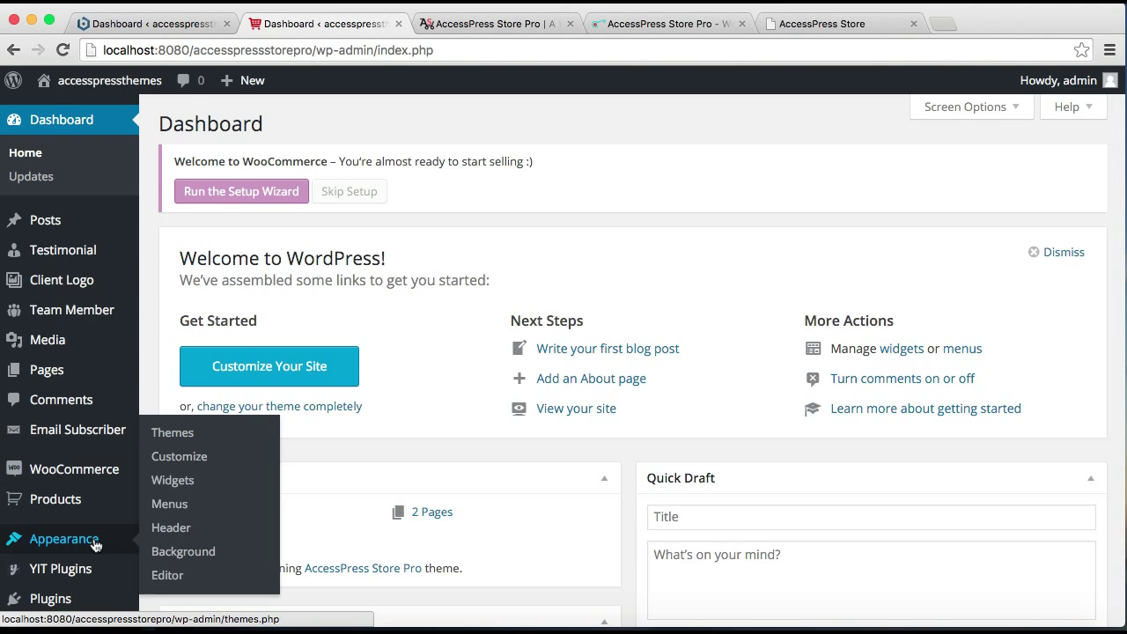
pyautogui.click(171, 483)
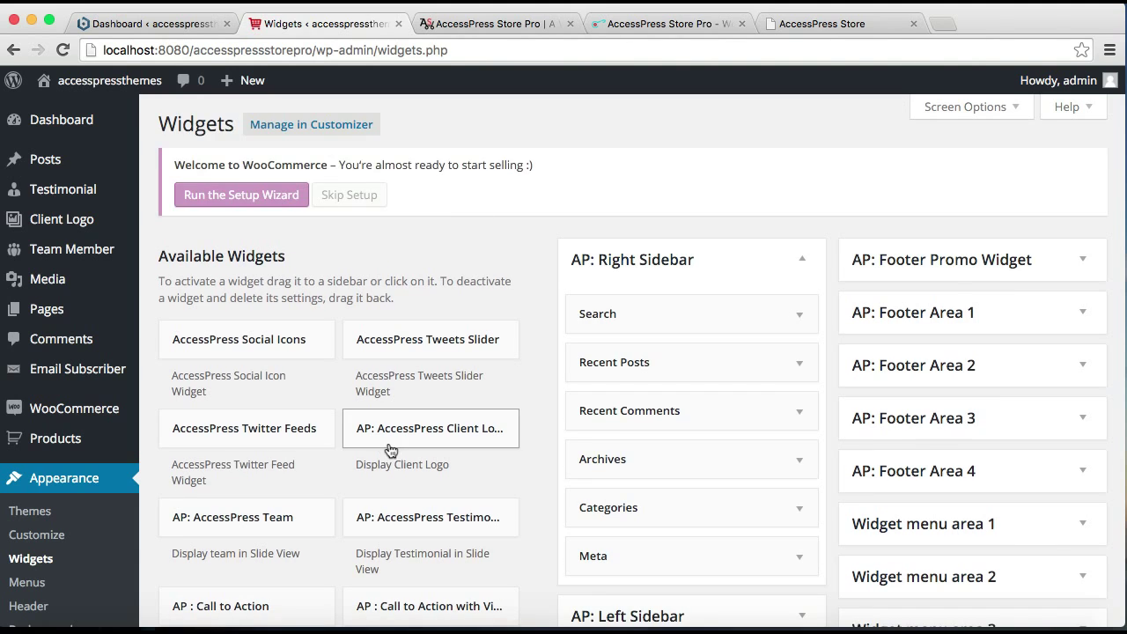
# Add the AP : Header Call Box widget to the AP: Header Call To Box area.
pyautogui.scroll(-5, 521, 452)
pyautogui.scroll(-2, 520, 451)
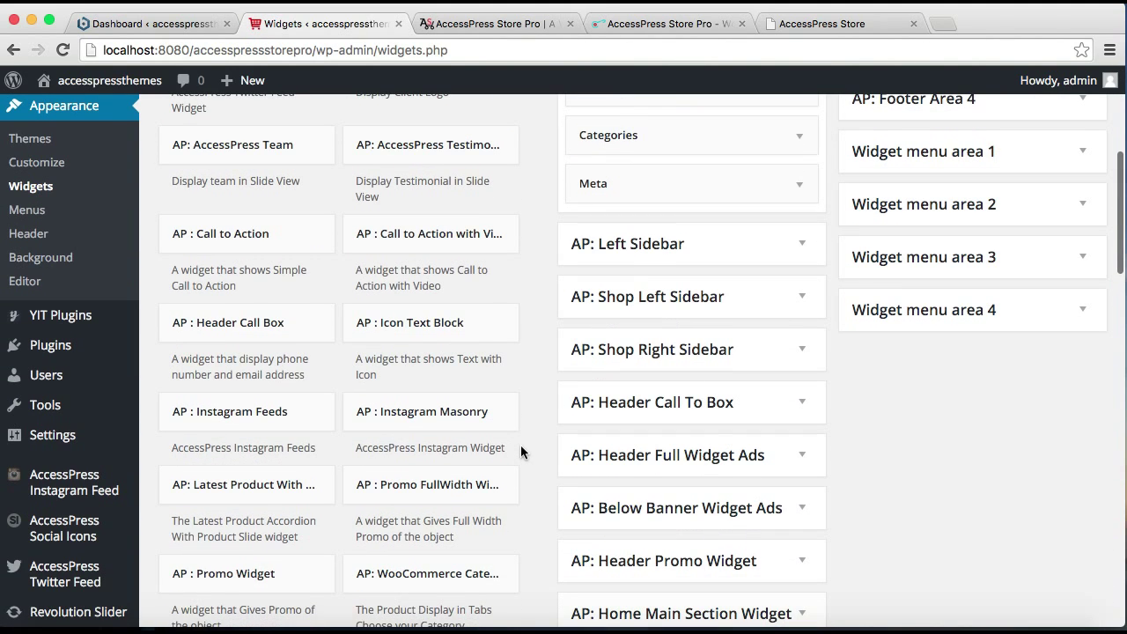
pyautogui.click(703, 408)
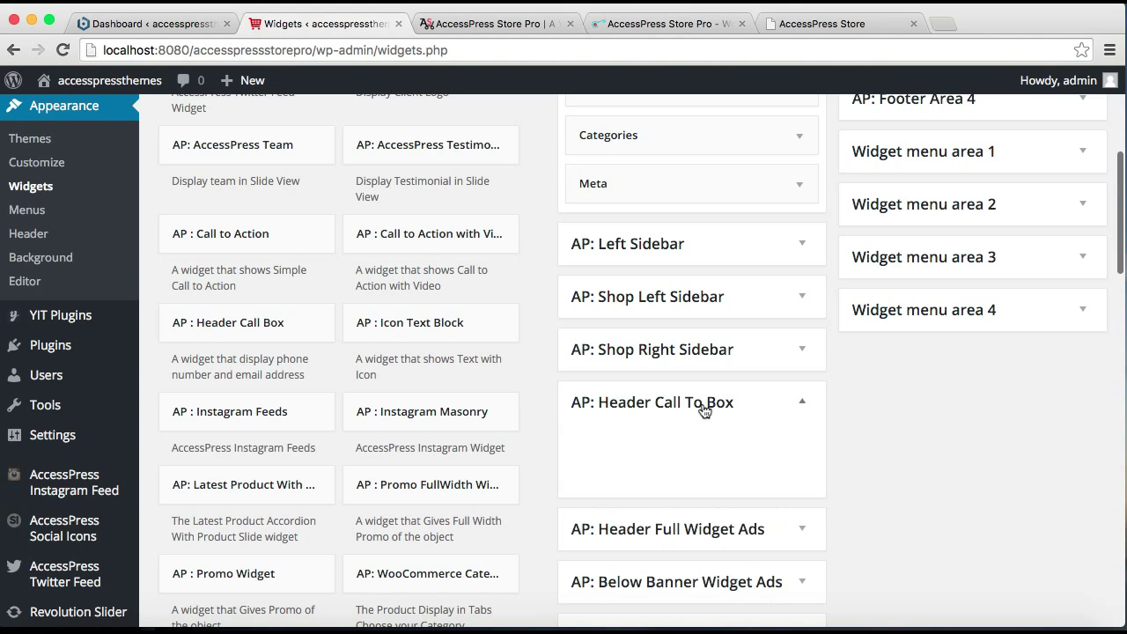
pyautogui.click(270, 333)
pyautogui.moveTo(269, 333); pyautogui.dragTo(694, 447)
pyautogui.scroll(-3, 694, 449)
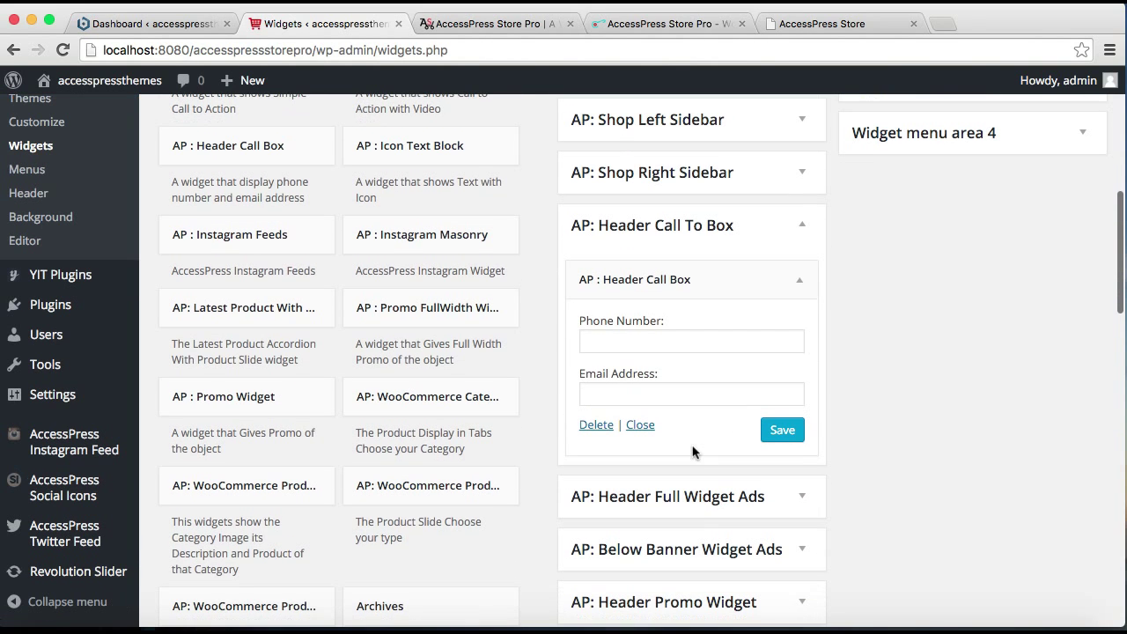
# Fill in the Header Call Box widget's phone number and e-mail address, save it and collapse the widget.
pyautogui.click(701, 343)
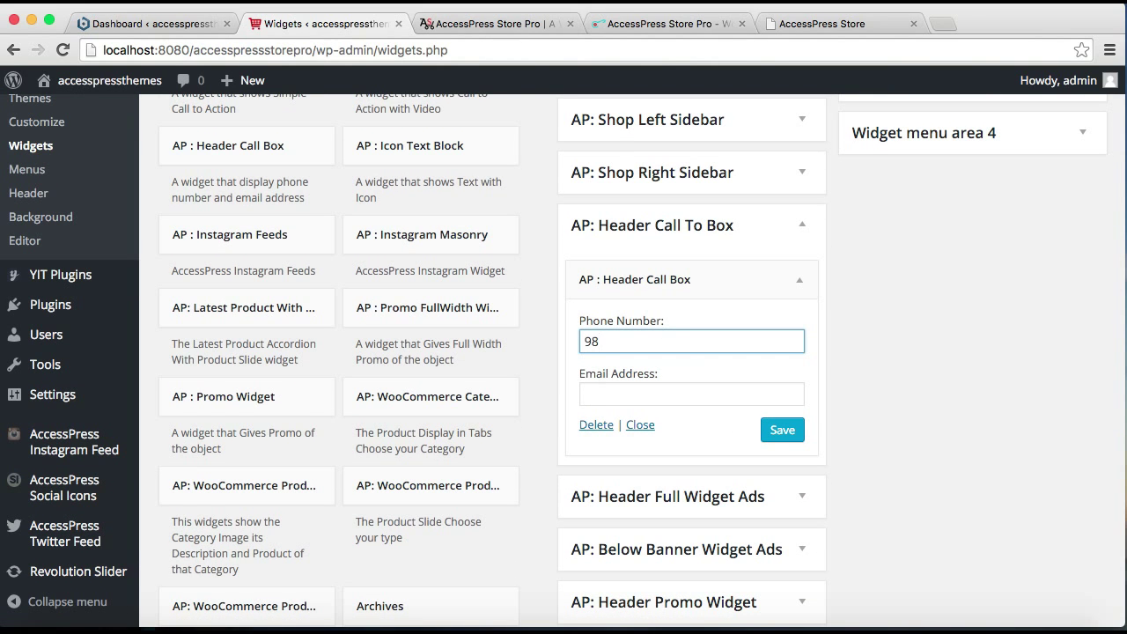
pyautogui.click(720, 397)
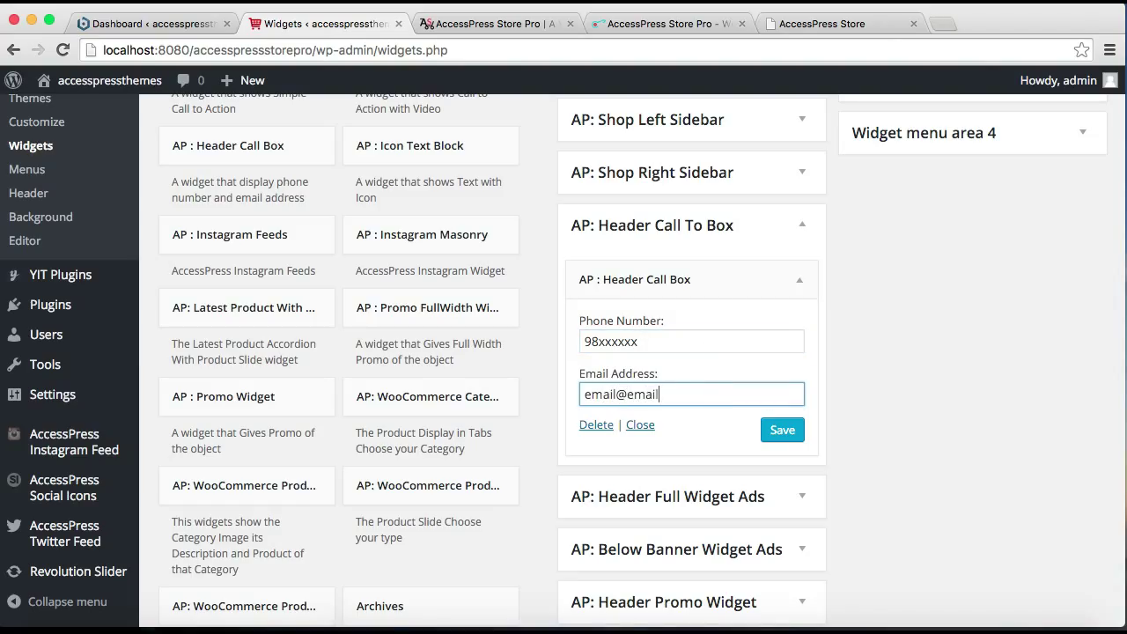
pyautogui.click(782, 433)
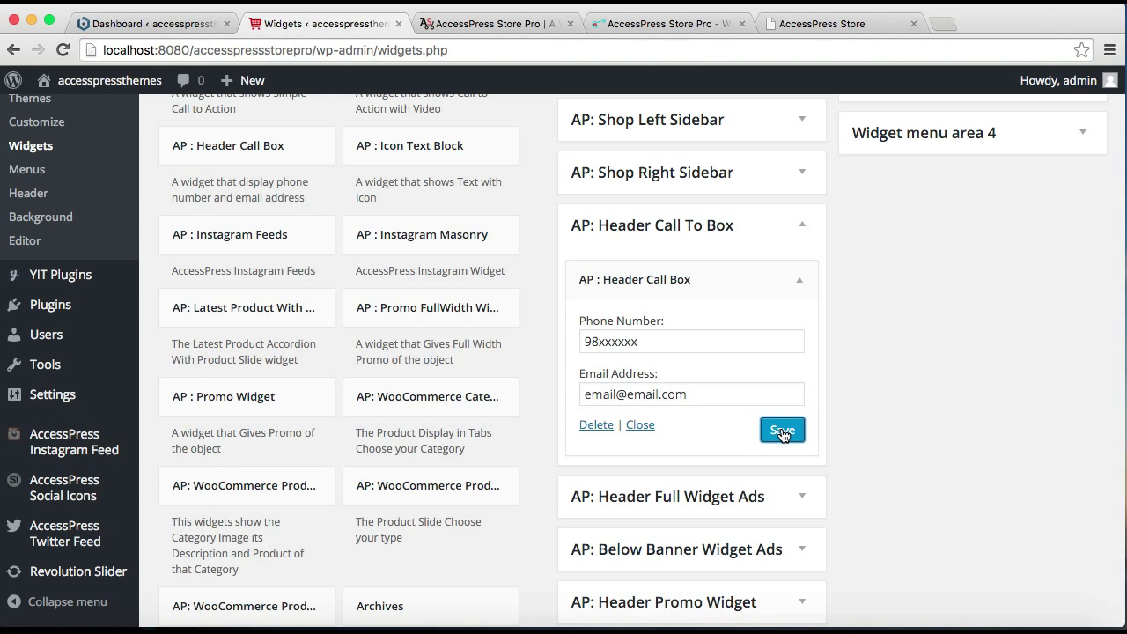
pyautogui.click(648, 428)
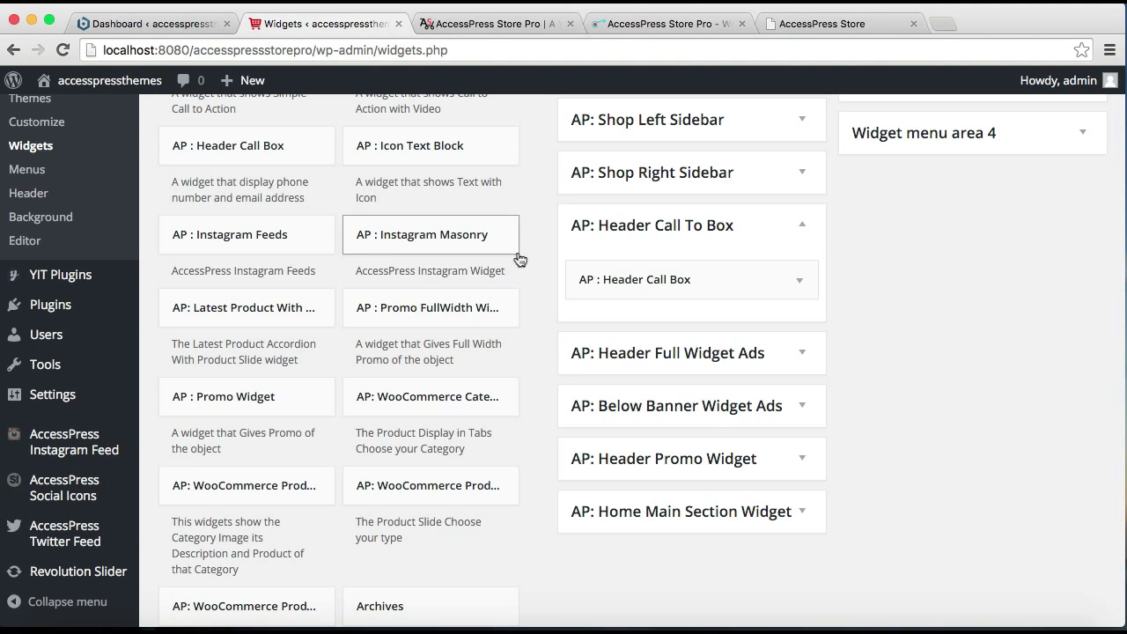
# Open the live site in a new browser tab to check the contact details in the header.
pyautogui.scroll(5, 262, 126)
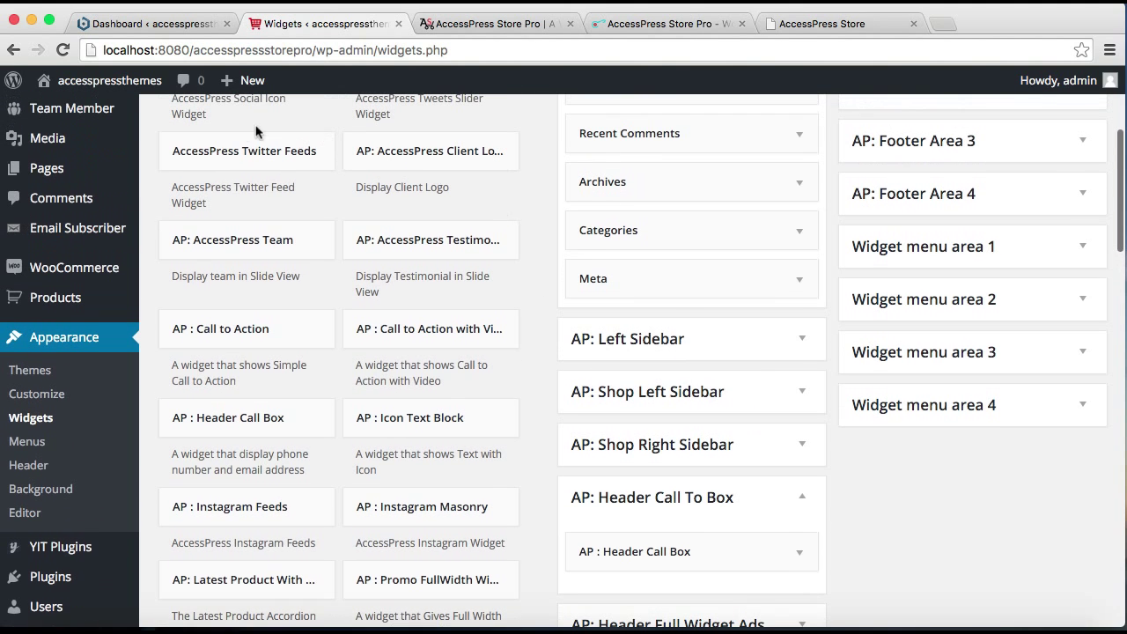
pyautogui.moveTo(115, 90)
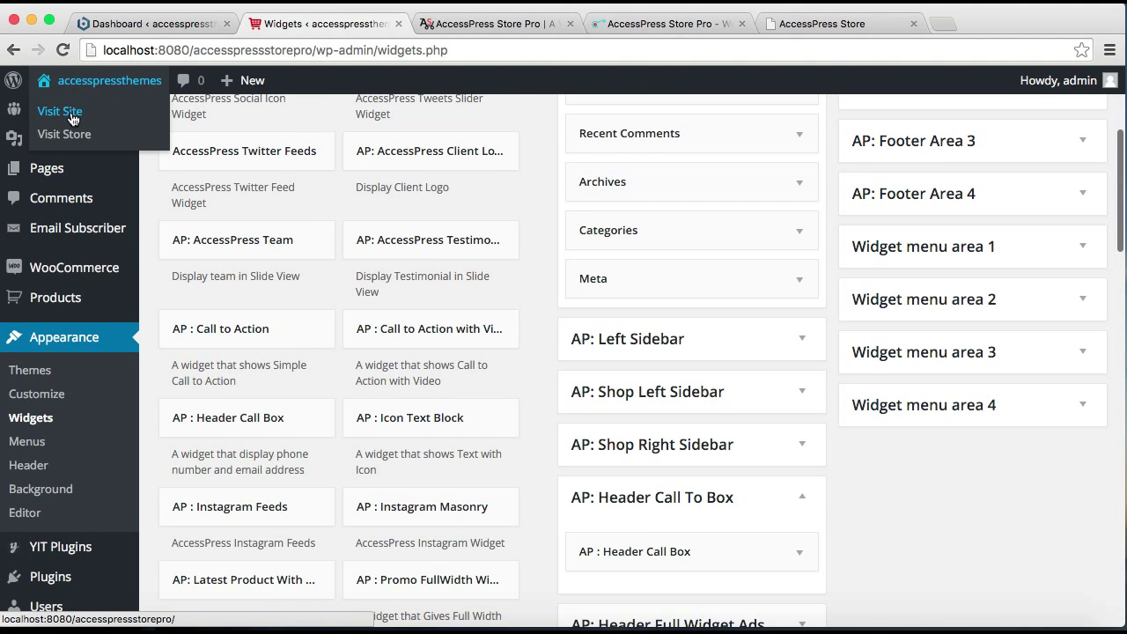
pyautogui.rightClick(74, 119)
pyautogui.click(101, 115)
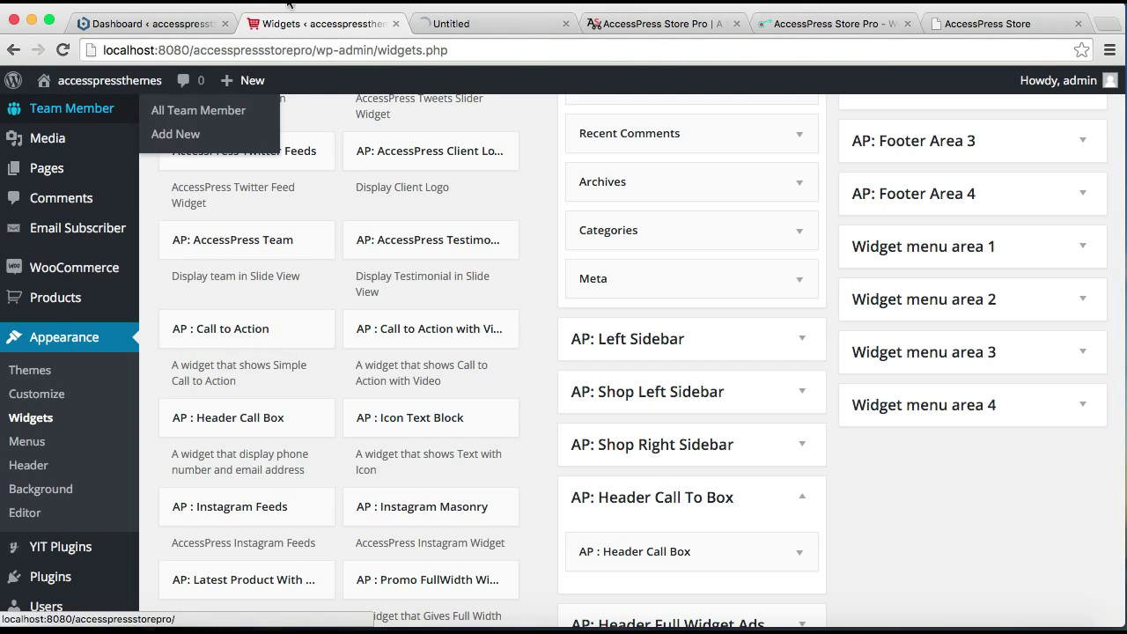
pyautogui.click(439, 25)
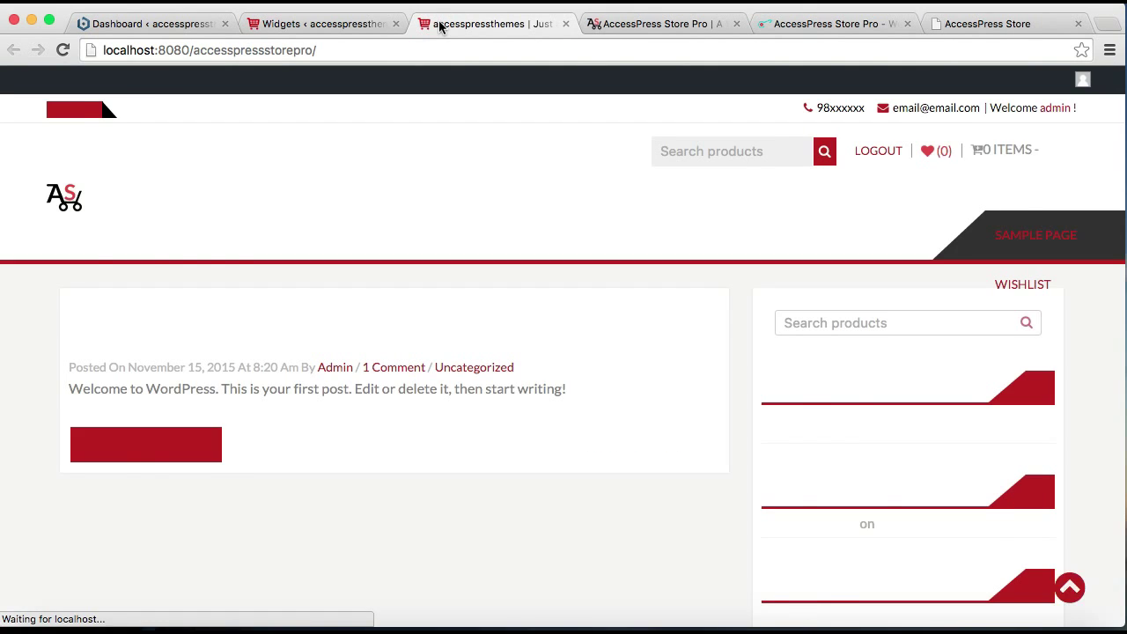